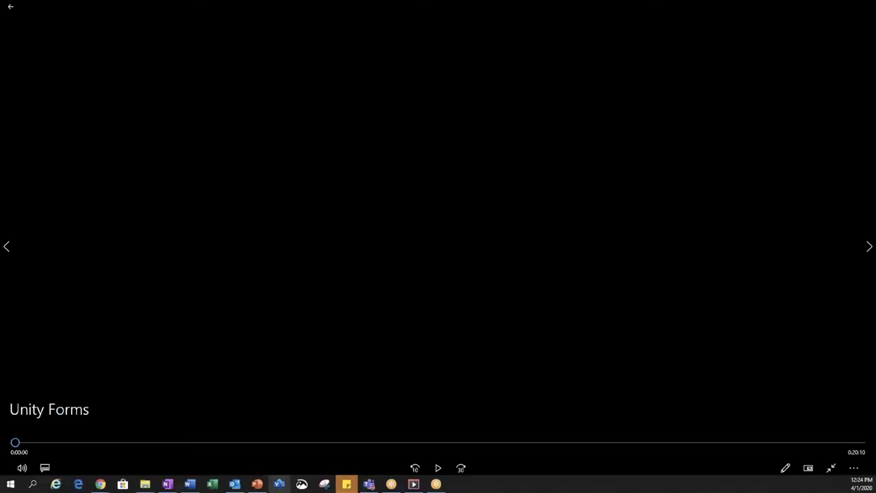
- Play the Unity Forms video, then define a Scene Diagram Unity Form for CLM - Accident Scene Diagram with keywords
click(438, 468)
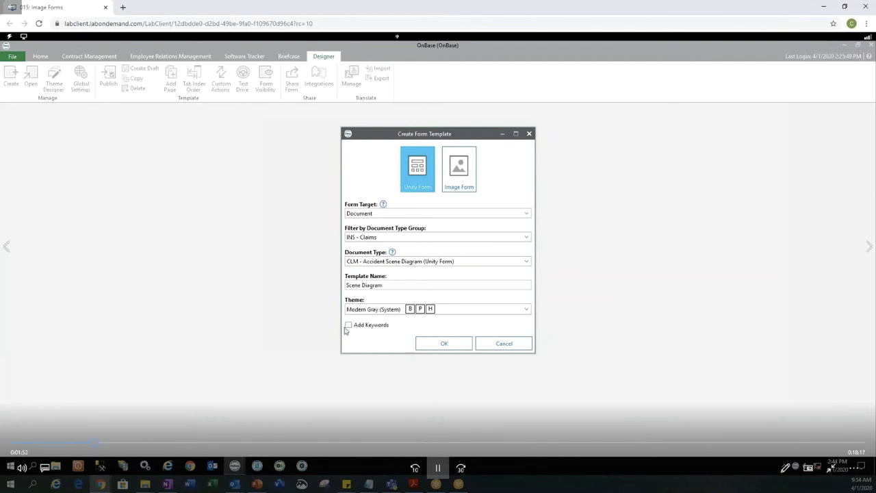
click(347, 326)
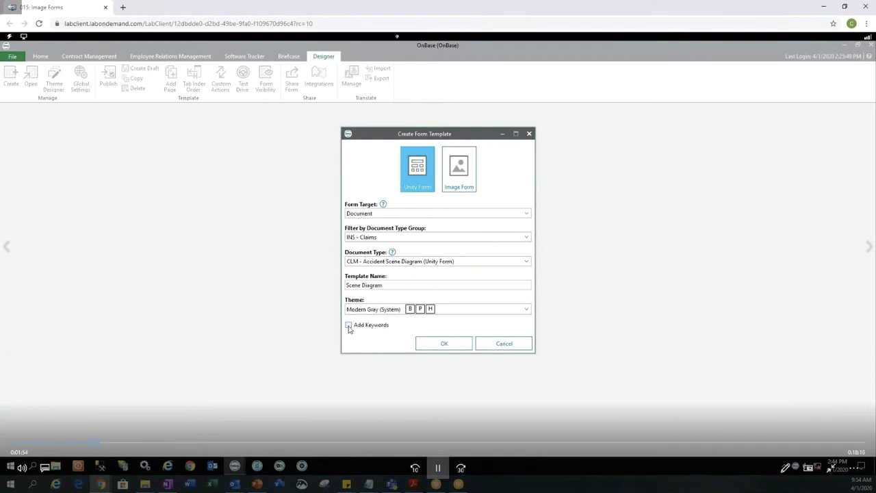
- Create the Scene Diagram template and drop a new Section below the claim fields
click(448, 346)
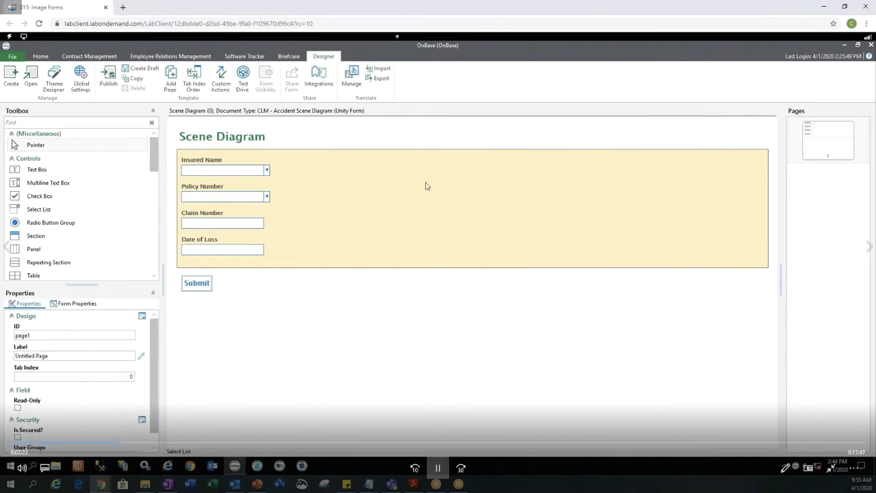
drag(38, 240, 249, 312)
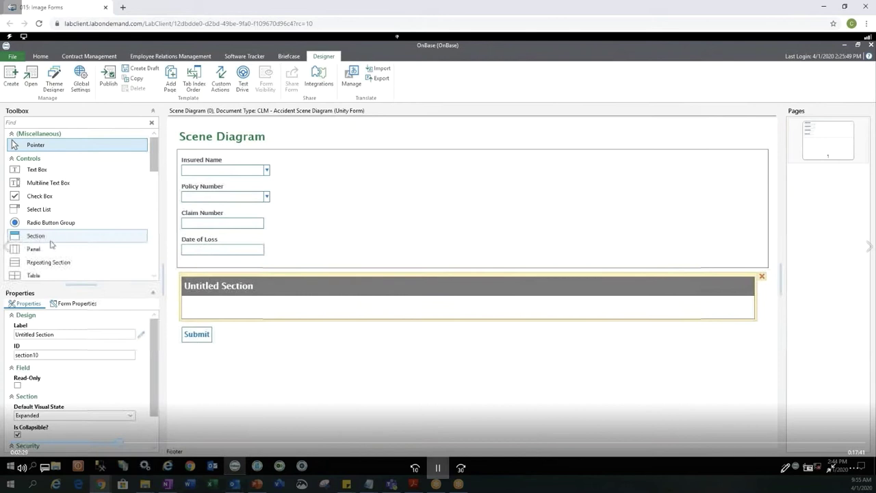
- Relabel the new section from Untitled to Claim Section
click(264, 288)
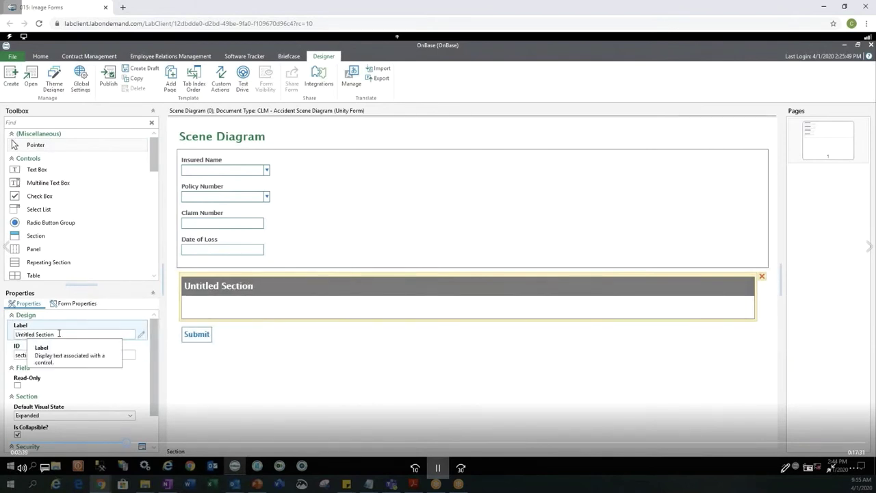
double_click(31, 334)
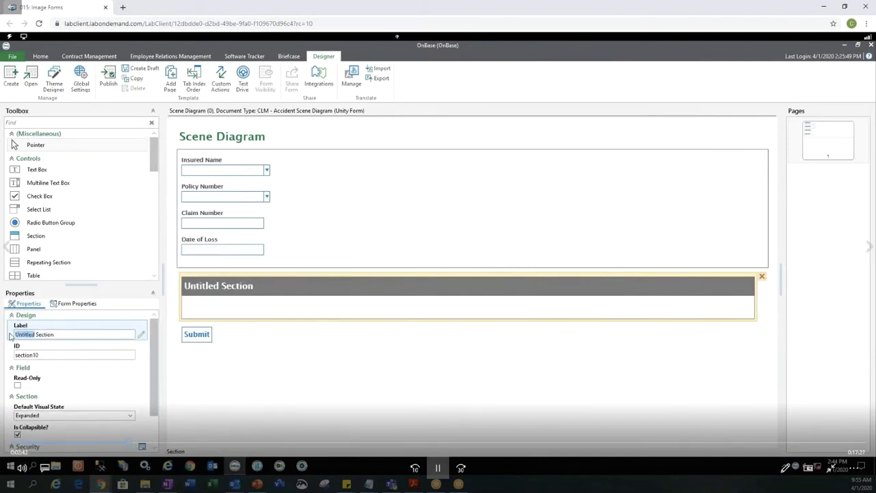
text(Clain)
- Change the section's ID to ClaimSection10
click(18, 356)
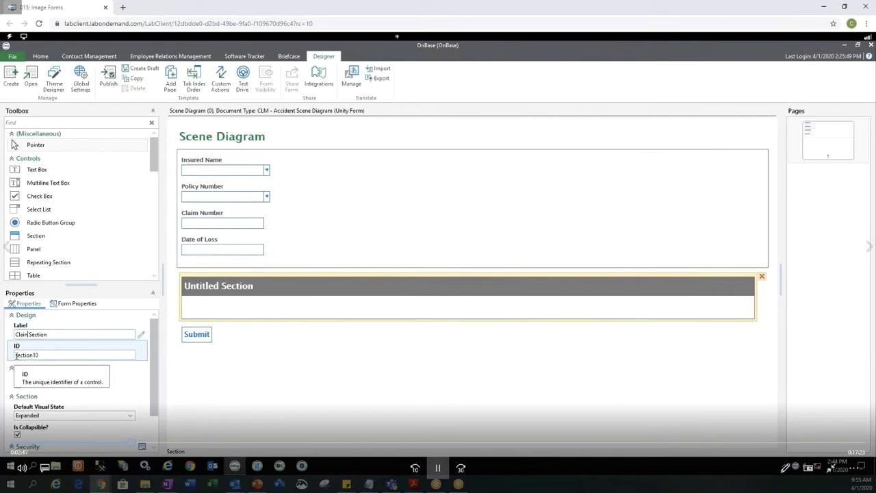
text(Cla)
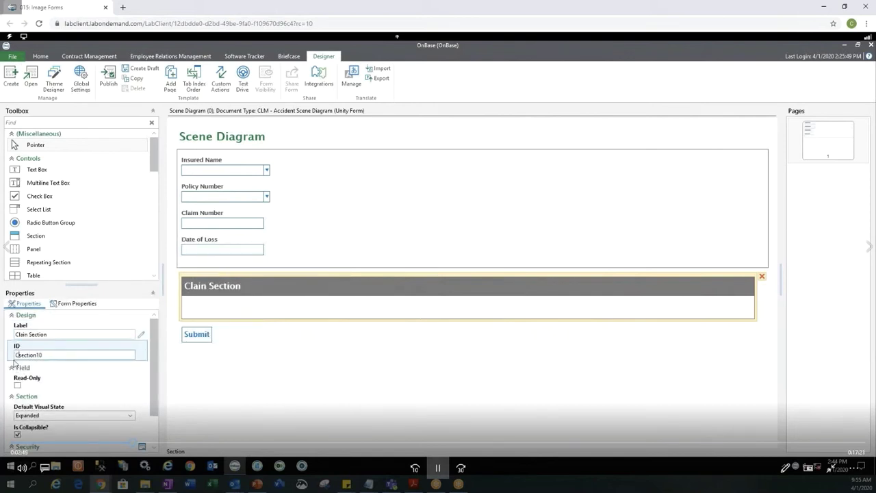
text(in)
key(Delete)
text(S)
key(Left)
key(BackSpace)
text(m)
click(22, 336)
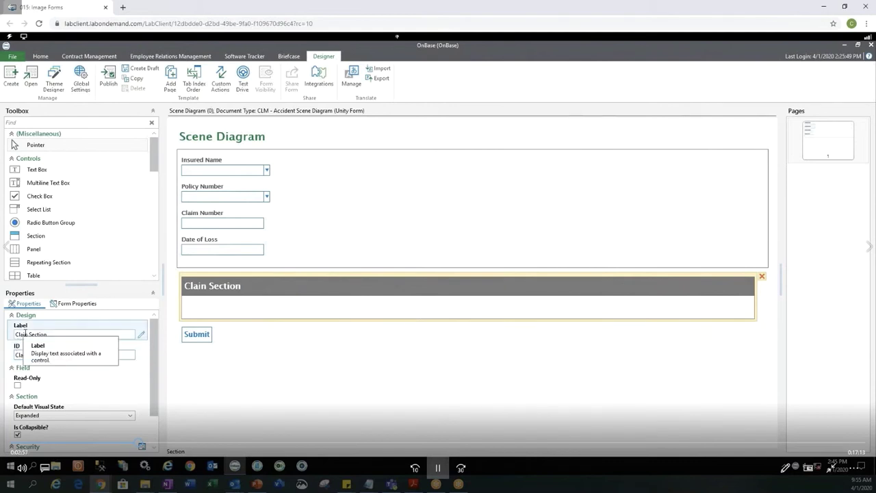
- Correct the typo in the section label so it reads Claim Section
click(28, 334)
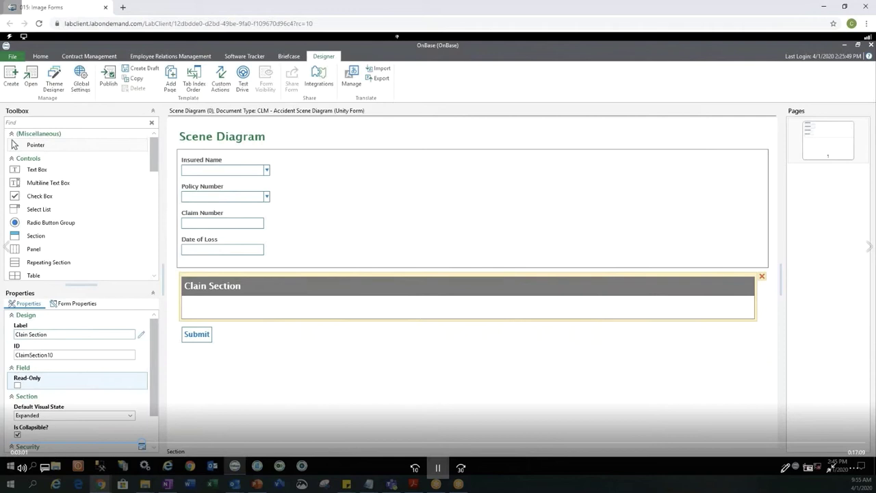
key(BackSpace)
text(m)
- Commit the Claim Section label and leave the section not read-only after toggling Read-Only
click(86, 354)
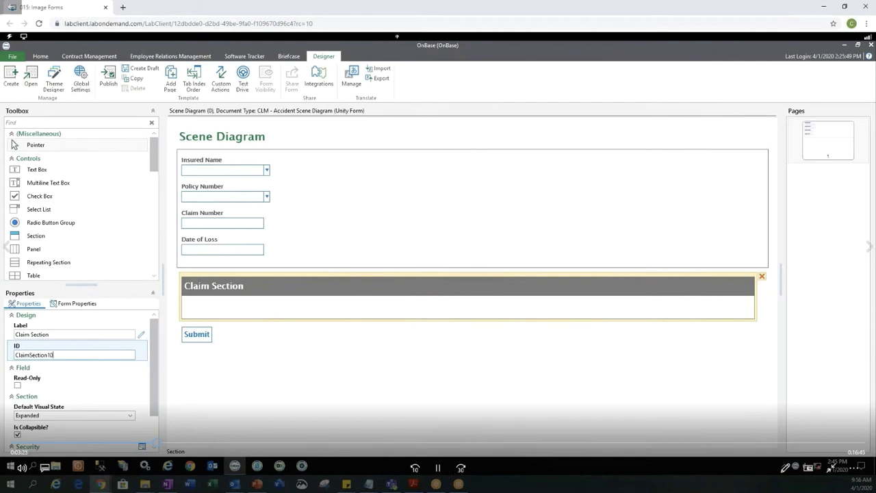
scroll(71, 370, down, 1)
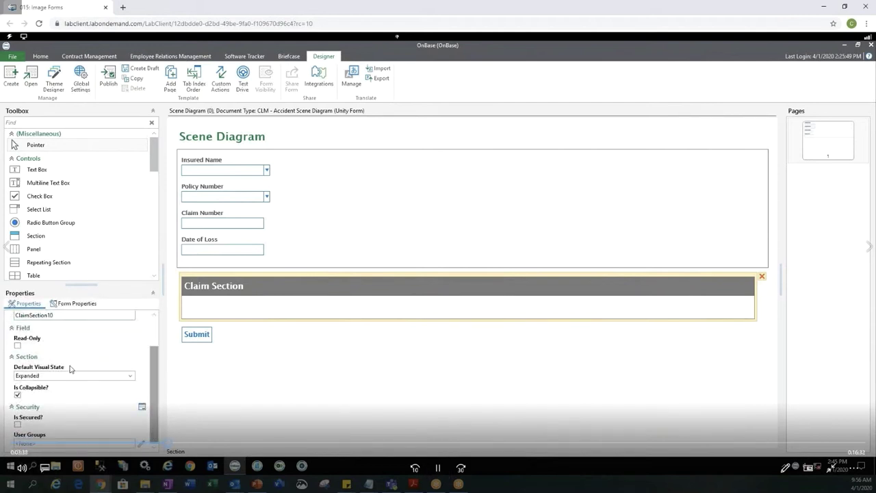
click(17, 345)
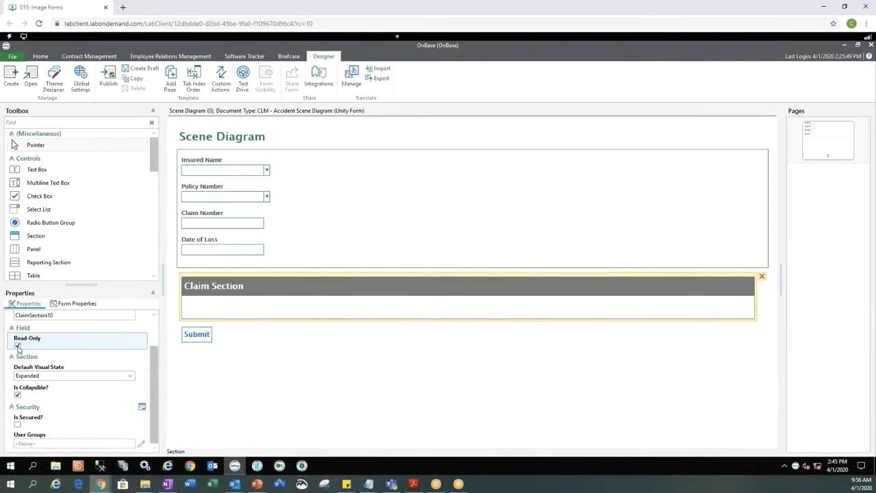
click(17, 346)
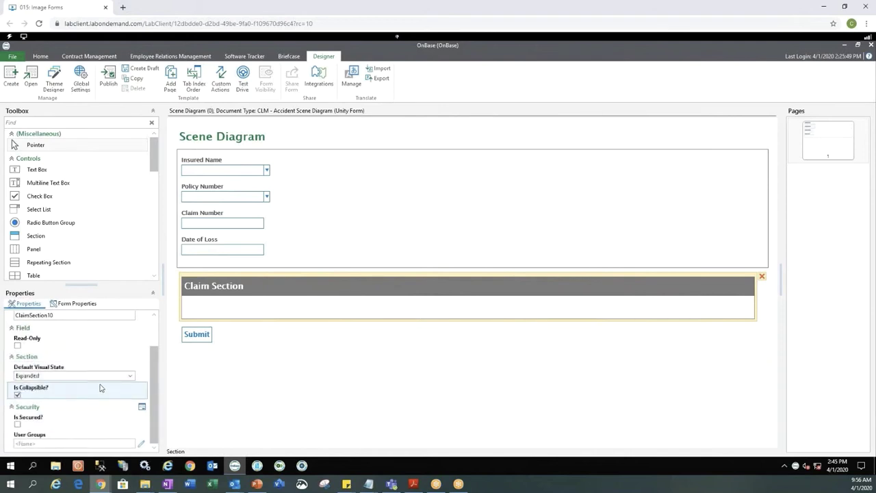
- Keep Claim Section's Default Visual State as Expanded and uncheck Is Collapsible?
mouse_move(104, 378)
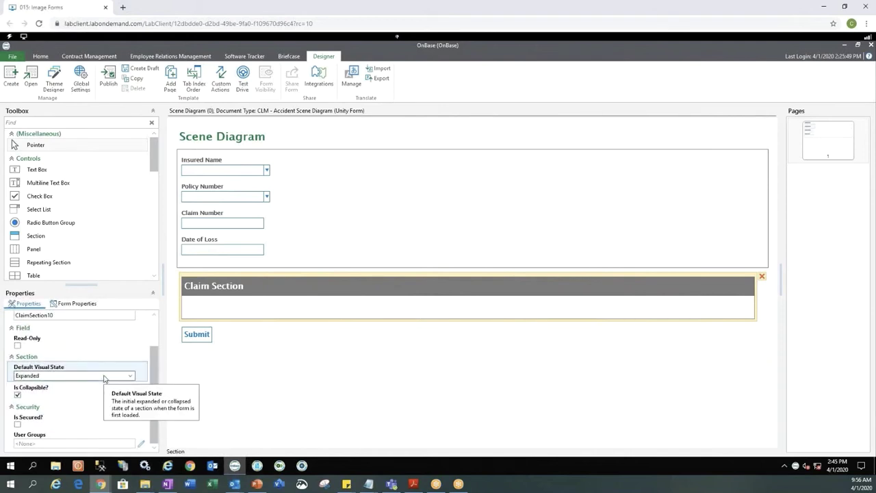
click(131, 376)
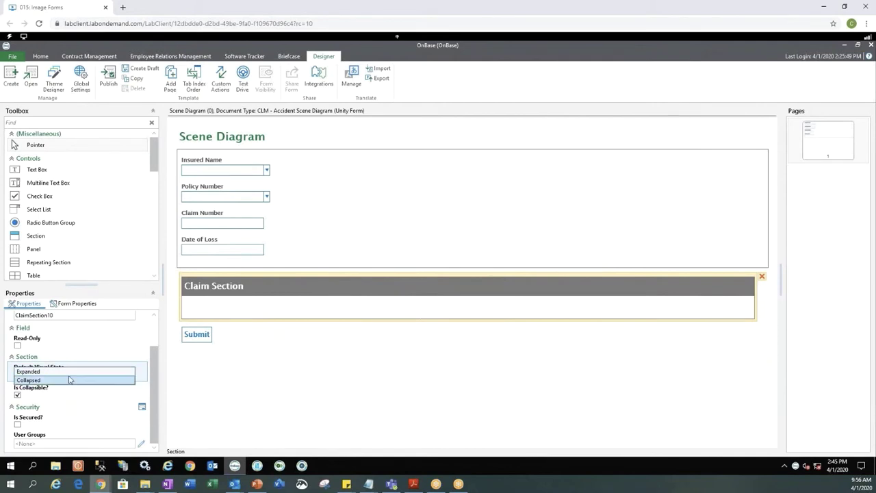
click(43, 380)
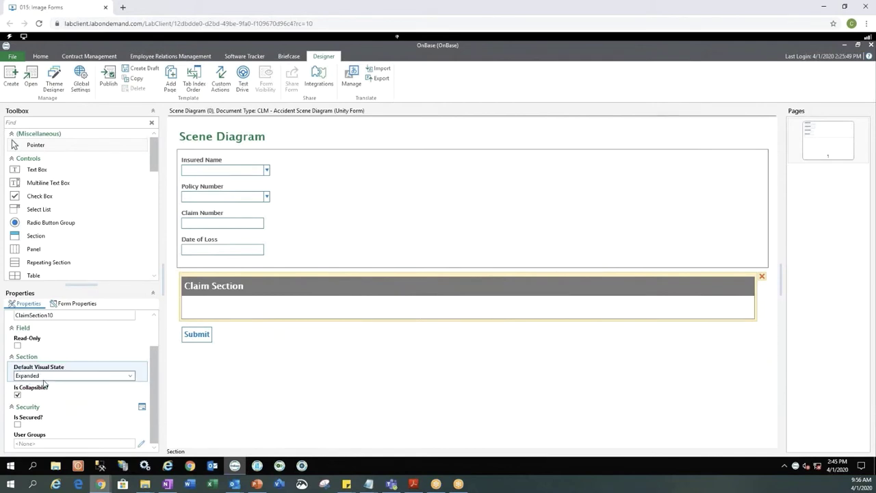
click(103, 378)
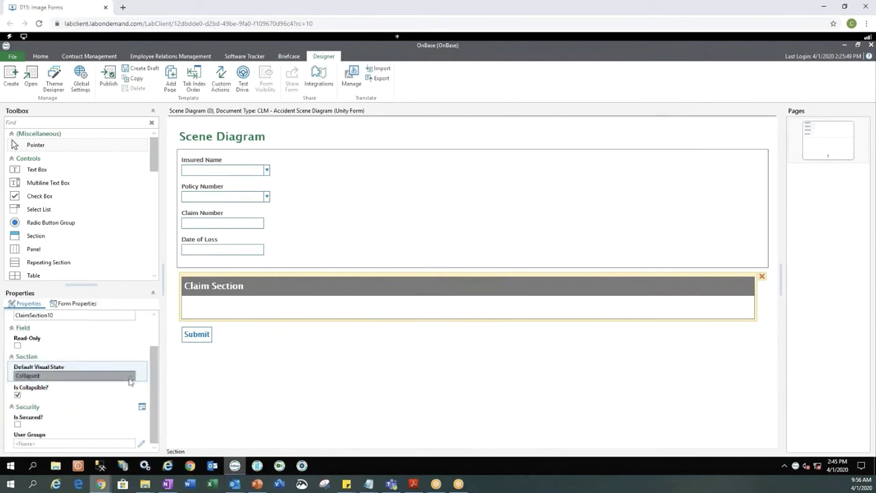
click(70, 377)
scroll(70, 378, down, 1)
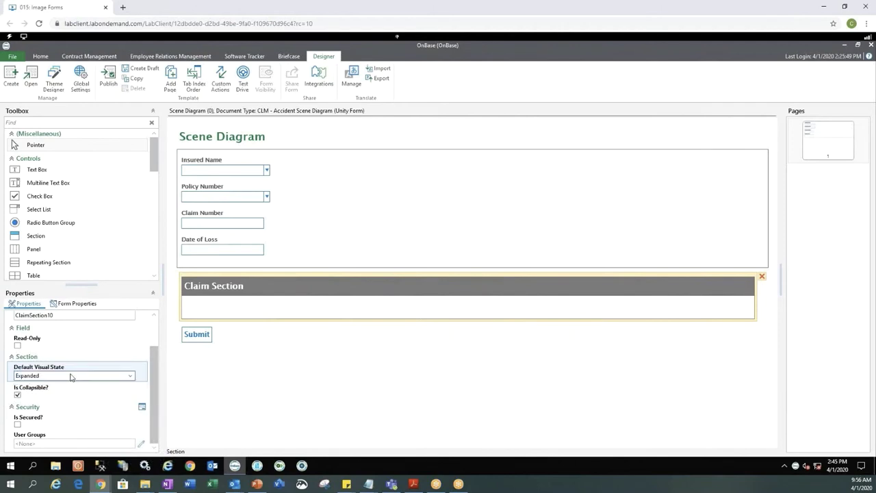
click(19, 396)
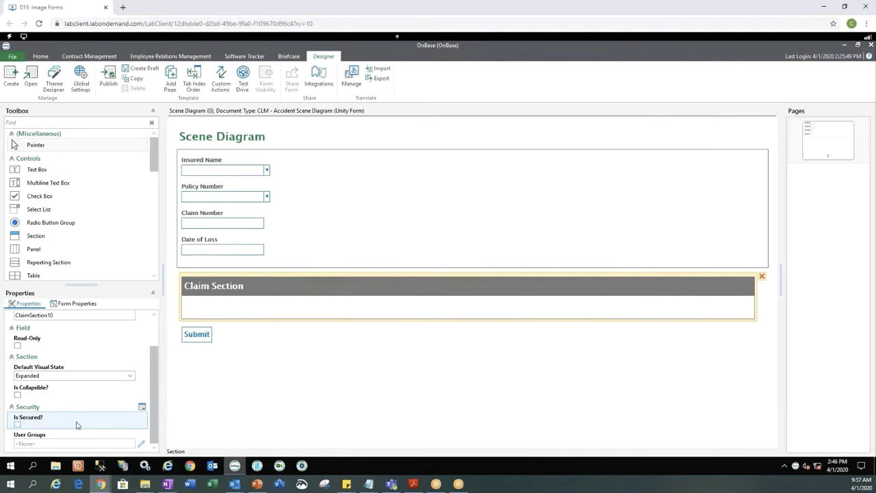
- Place a panel inside Claim Section and change its ID from panel11 to ClaimPanel11
drag(32, 275, 103, 286)
click(34, 250)
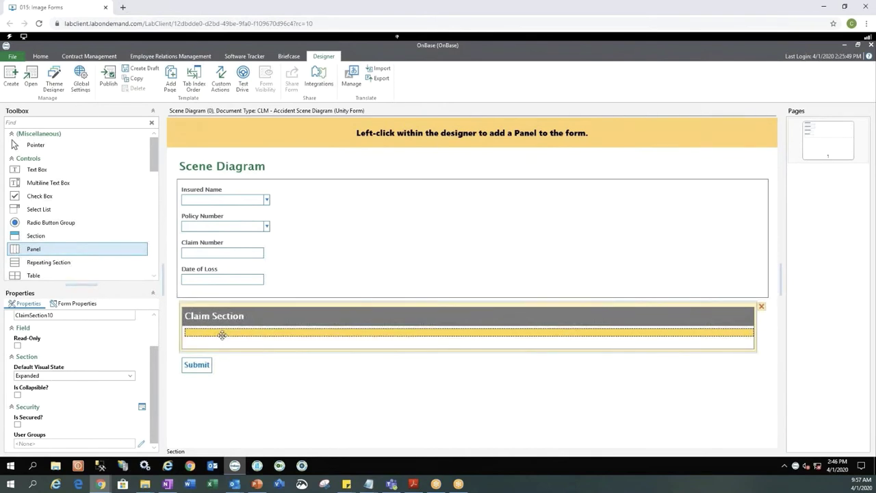
click(222, 334)
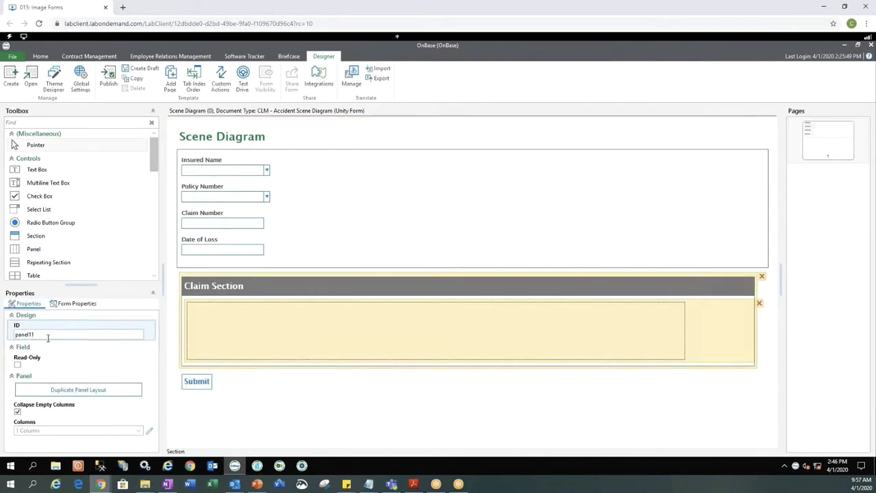
click(16, 334)
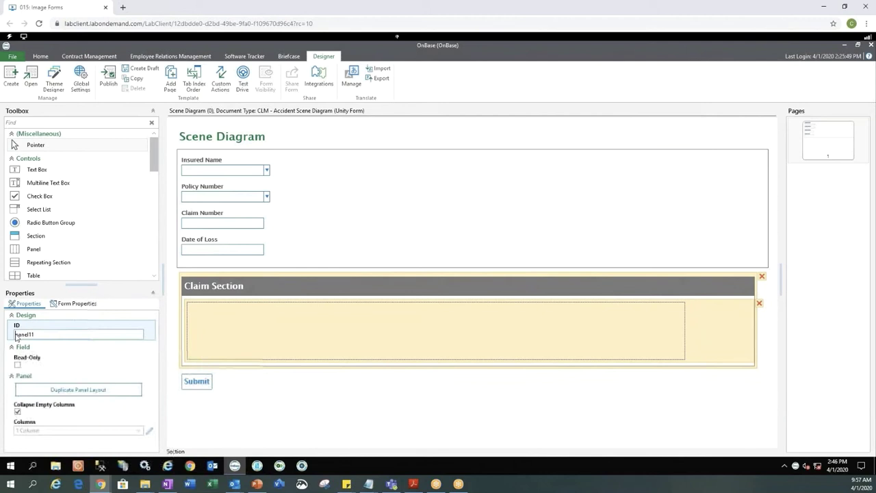
text(Cla)
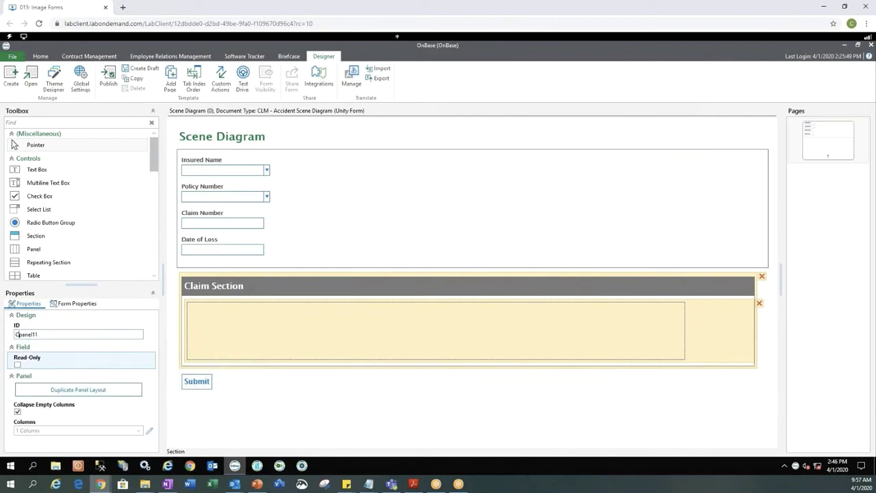
text(im)
key(Delete)
text(P)
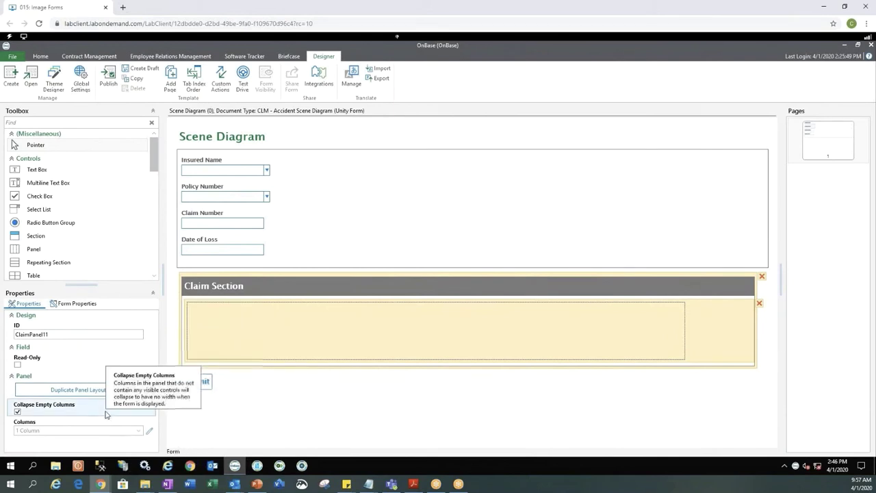
- Give ClaimPanel11 2 columns with both widths set to 50% in Panel Designer
click(148, 434)
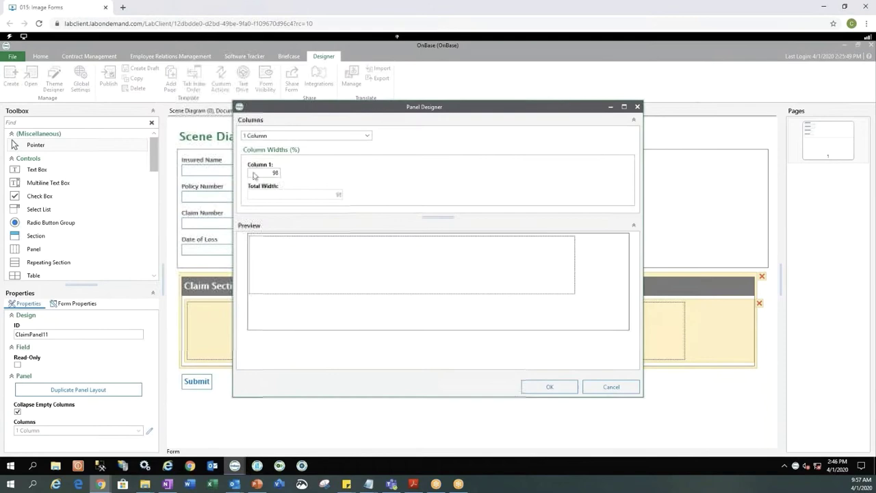
click(368, 138)
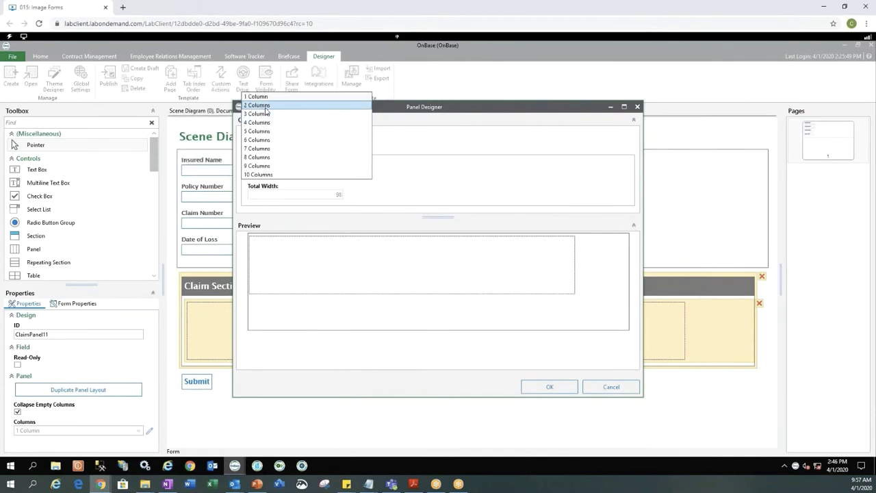
click(265, 106)
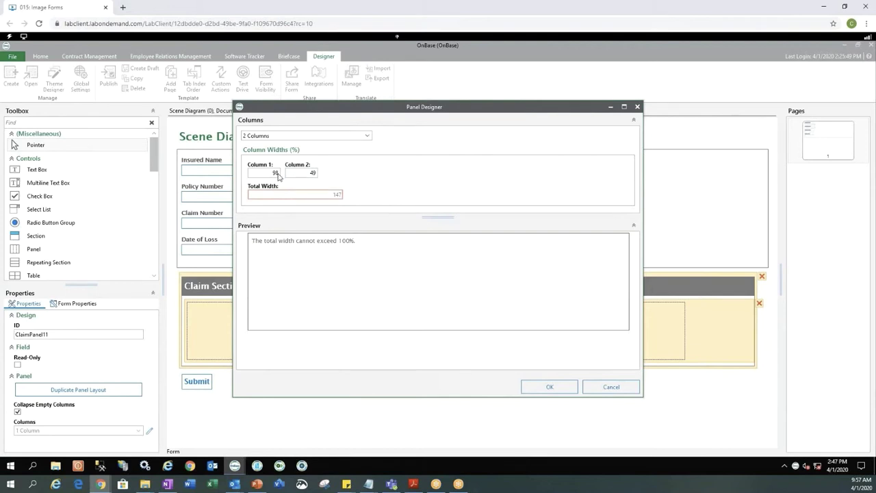
key(BackSpace)
key(BackSpace)
text(50)
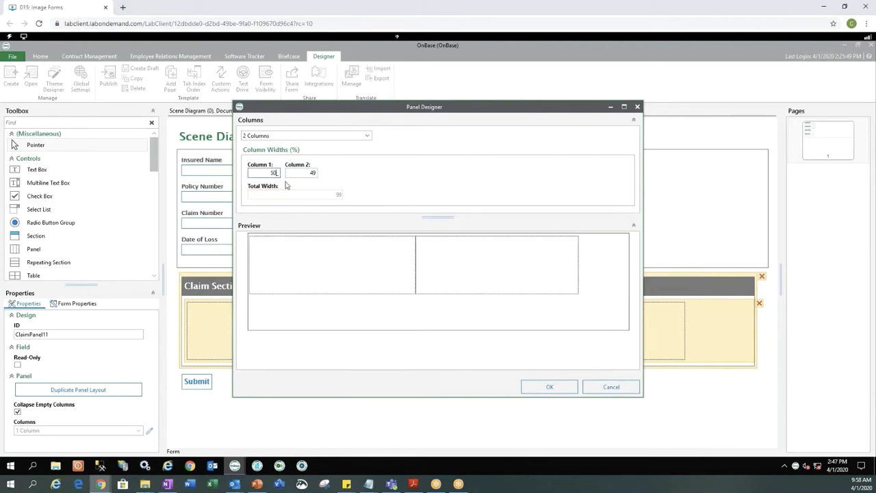
click(316, 176)
key(BackSpace)
key(BackSpace)
text(50)
click(550, 387)
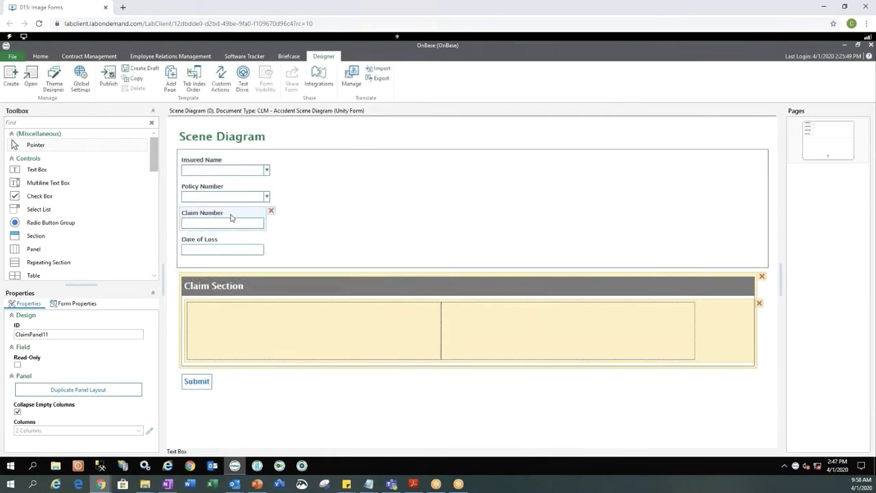
- Move Claim Number into Claim Section's left column and Date of Loss into the right column
drag(231, 218, 240, 301)
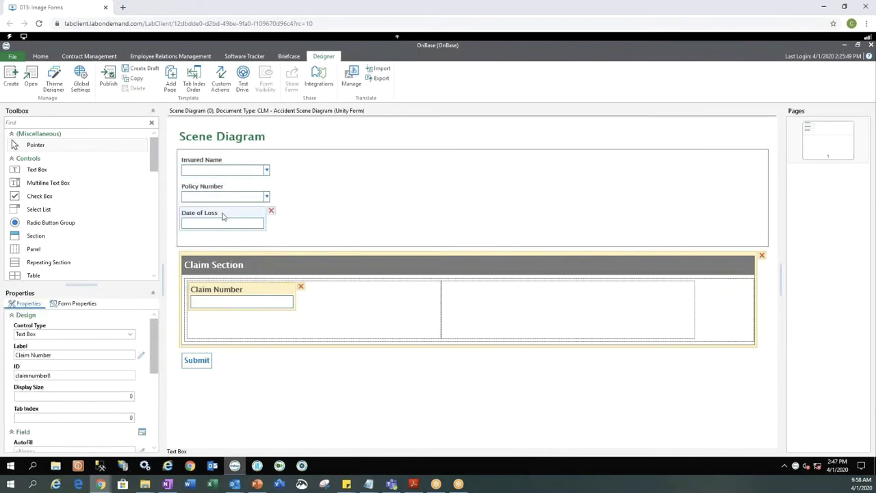
drag(222, 216, 502, 301)
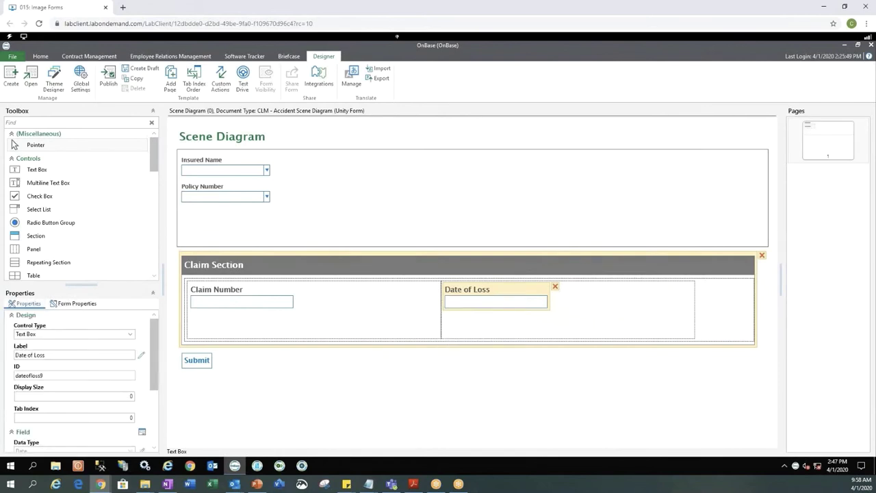
click(221, 163)
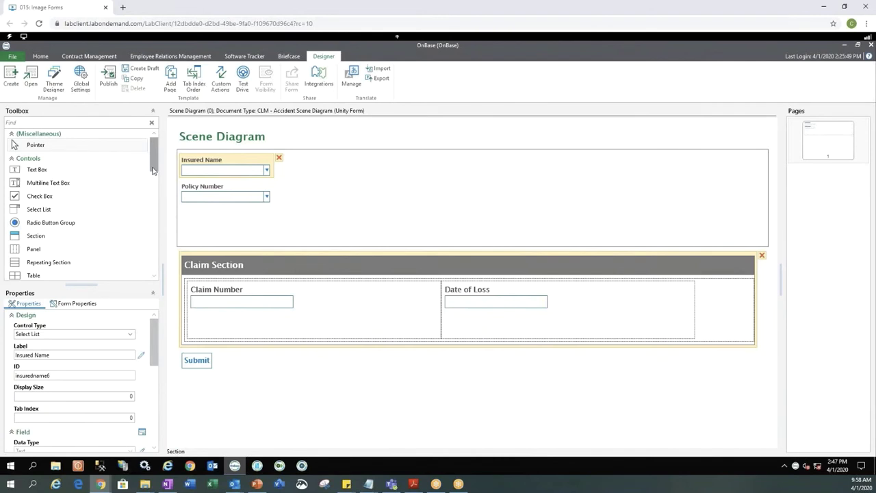
- Add a 'Driver 16+ yrs old' check box below Claim Section, then a second check box beneath it
click(56, 198)
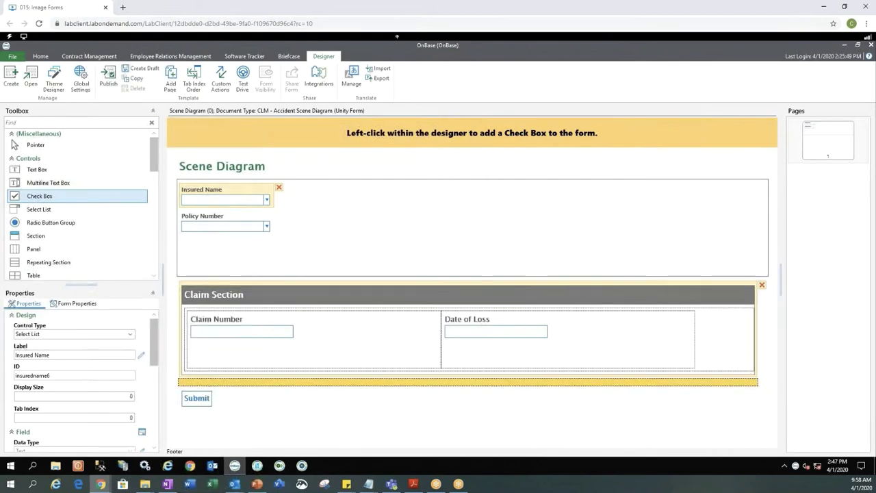
click(229, 391)
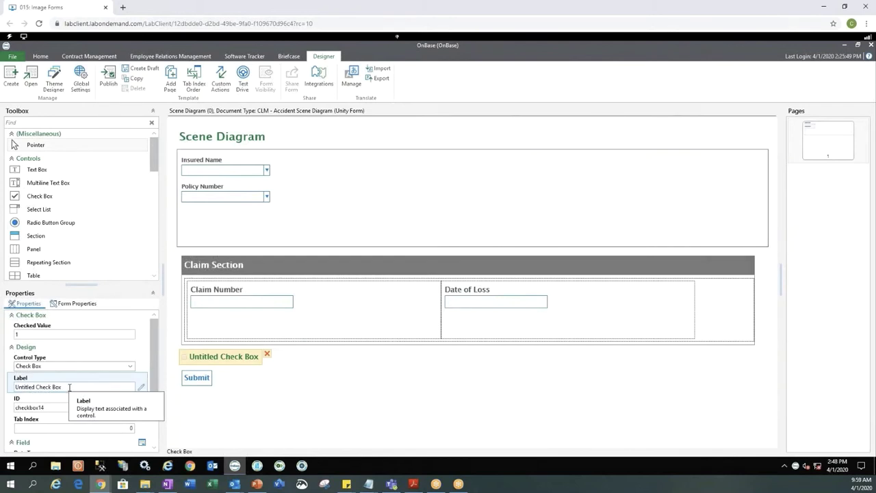
drag(69, 387, 9, 387)
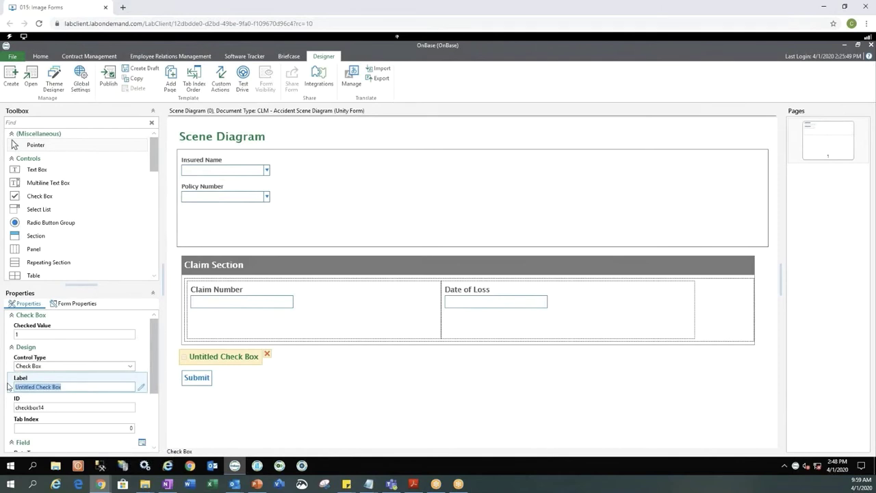
text(D)
text(river 16+ yrs old)
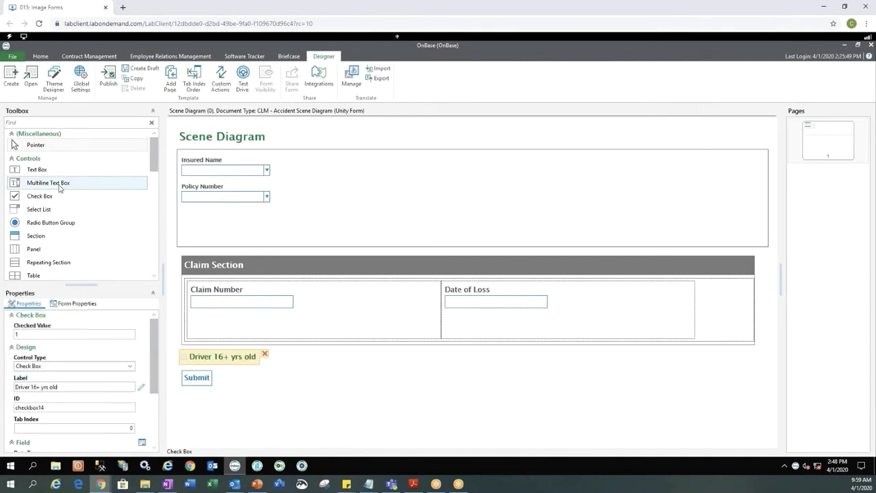
drag(40, 197, 192, 401)
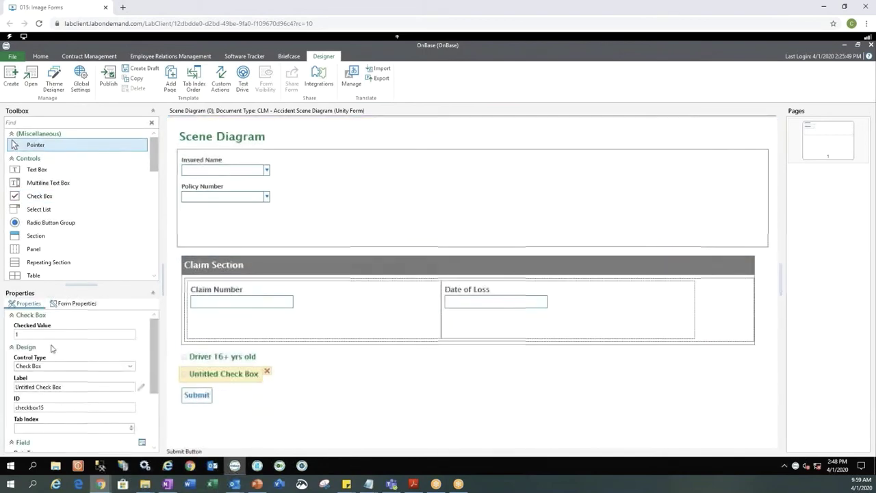
- Label the second check box 'Driver 21+ yrs old'
triple_click(68, 388)
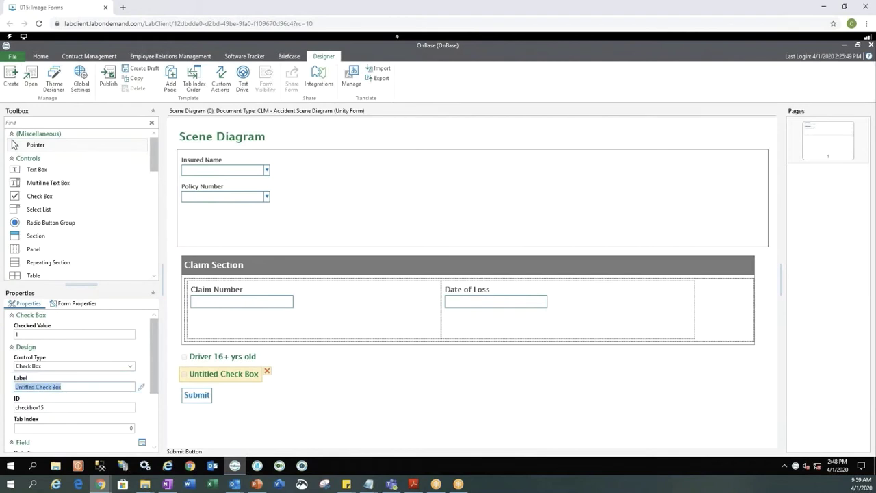
text(Driver 21+ yrs old)
key(Return)
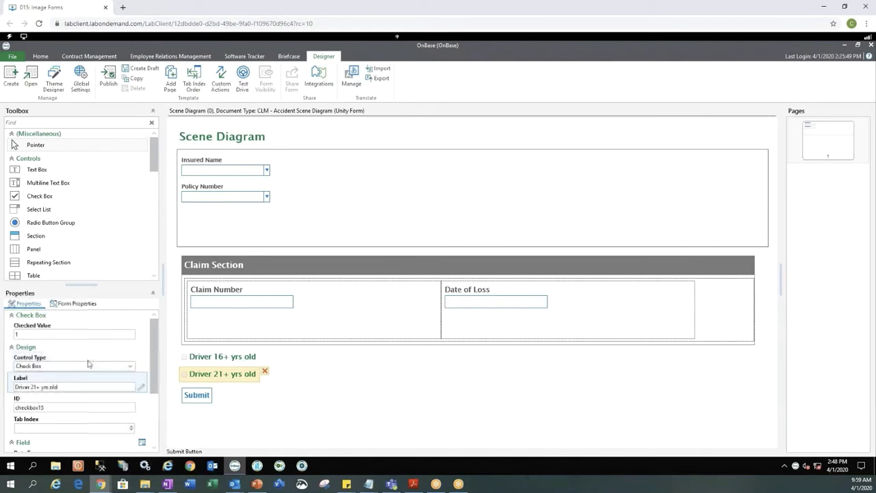
- Relabel the first check box 'Driver 16 - 20 yrs old' and set its ID to Driver16Checkbox14
click(233, 356)
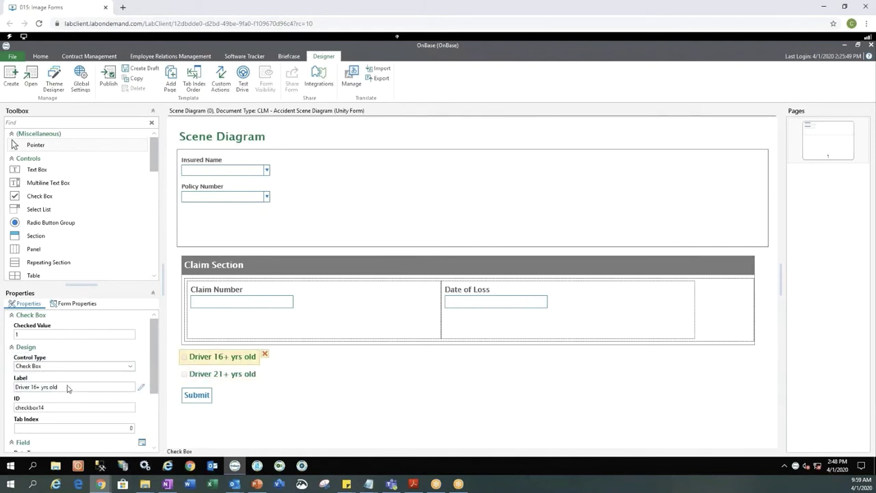
click(41, 387)
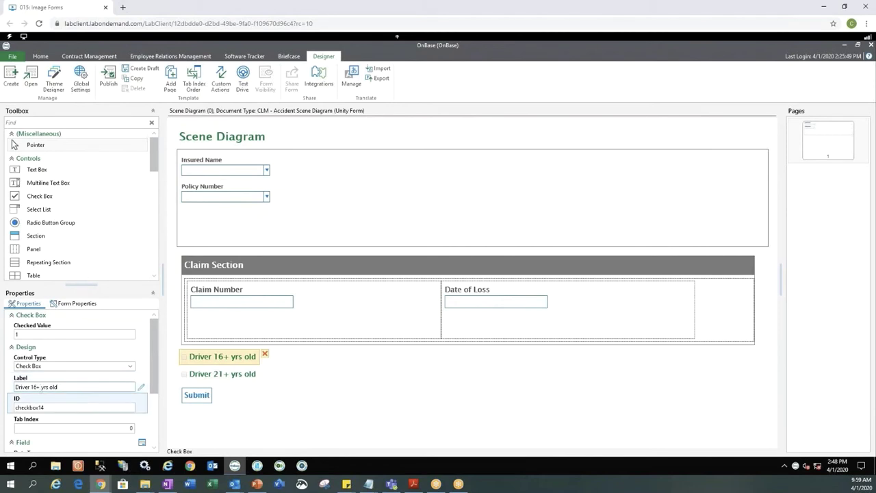
key(BackSpace)
text(- 20)
click(58, 409)
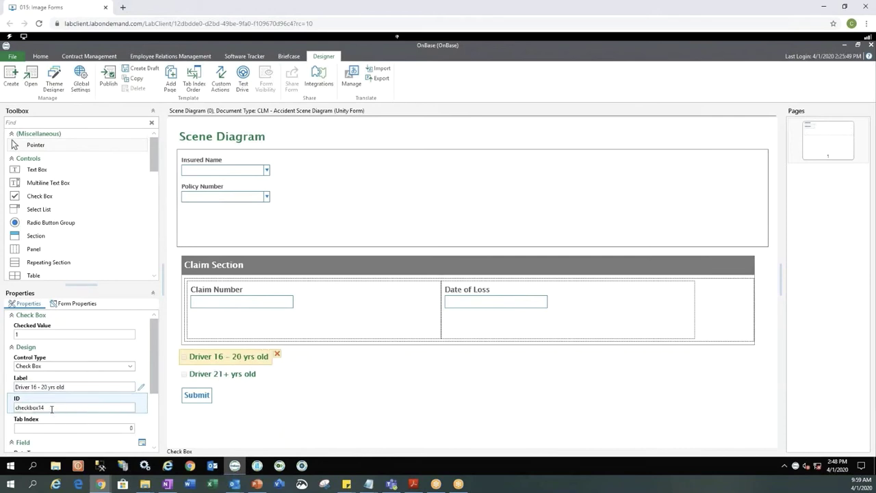
click(16, 407)
text(Driver16C)
key(Delete)
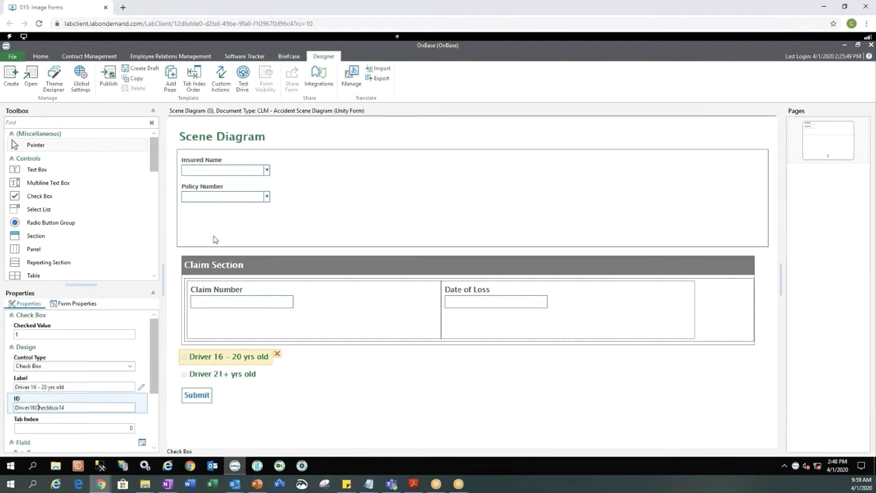
- Set the Driver 21+ yrs old check box ID to Driver21Checkbox15, then pick Radio Button Group
click(240, 375)
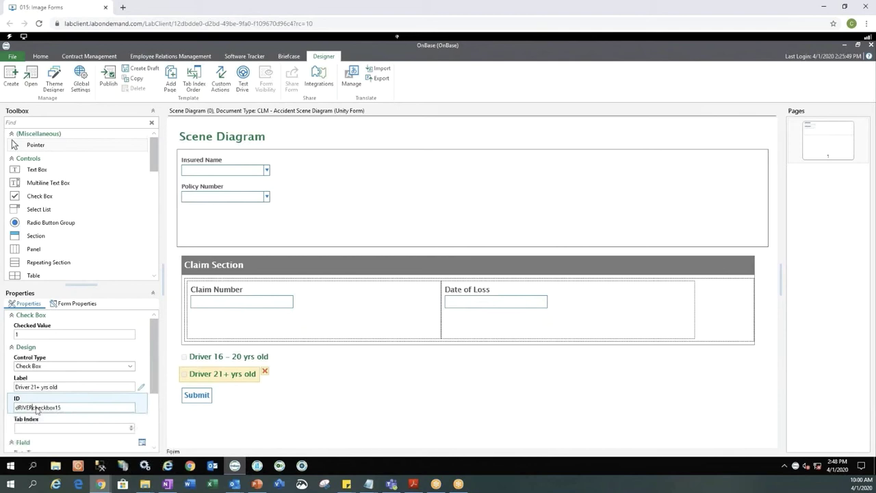
key(BackSpace)
key(BackSpace)
key(BackSpace)
key(BackSpace)
key(BackSpace)
key(BackSpace)
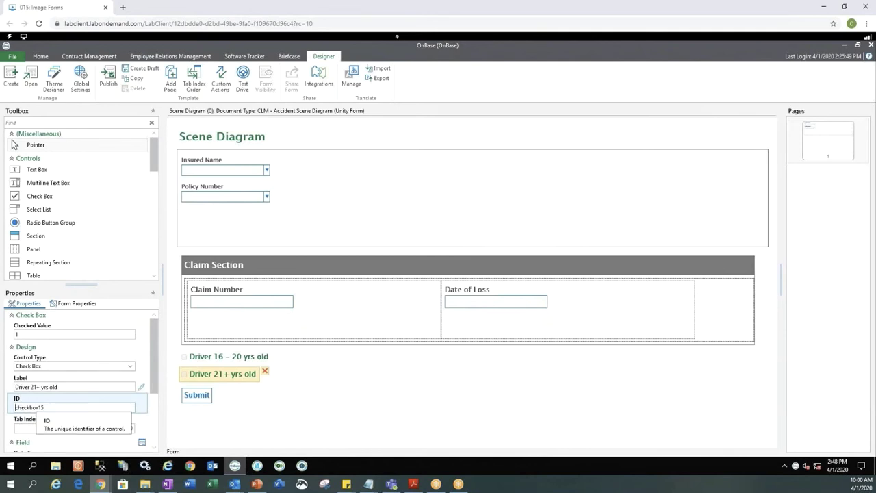
text(Driver21)
key(Delete)
text(C)
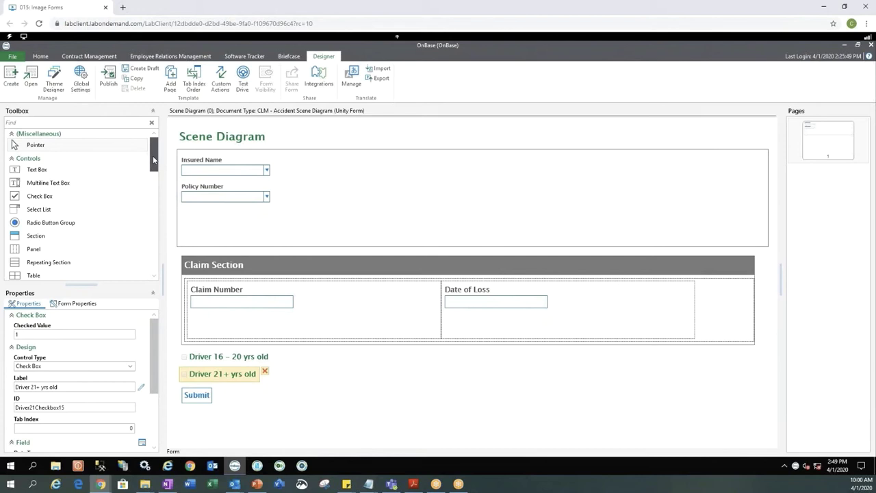
click(62, 225)
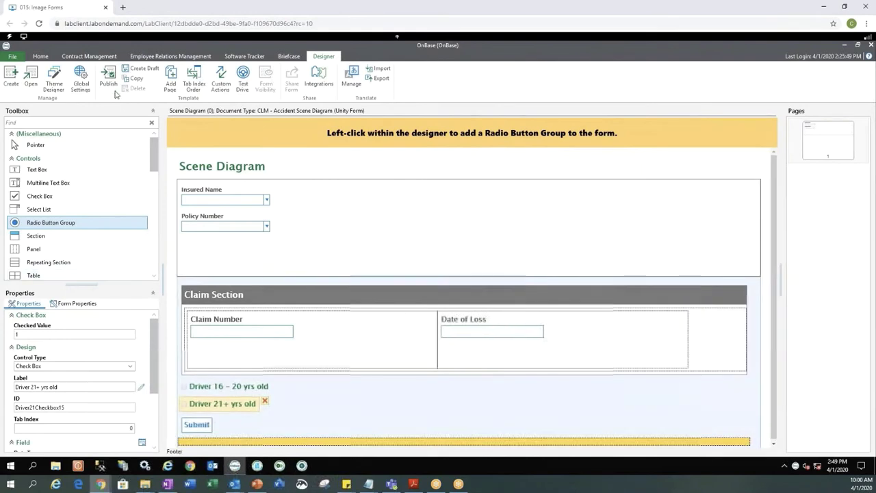
click(243, 79)
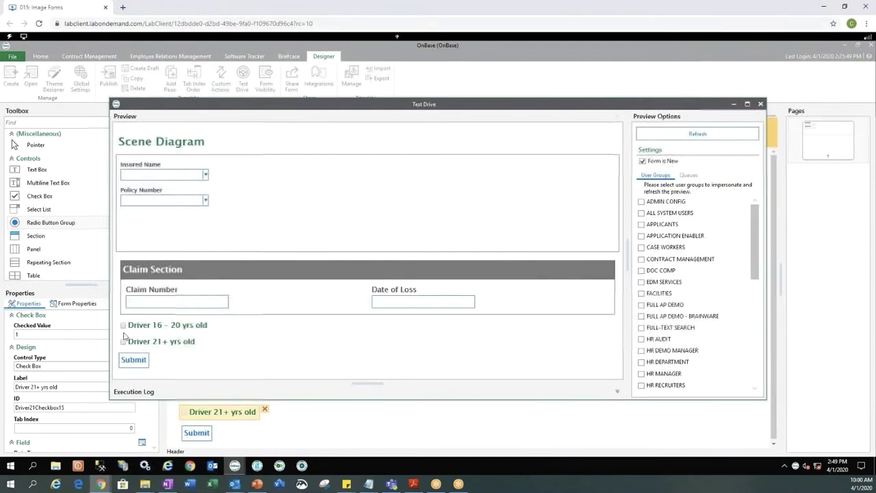
click(124, 326)
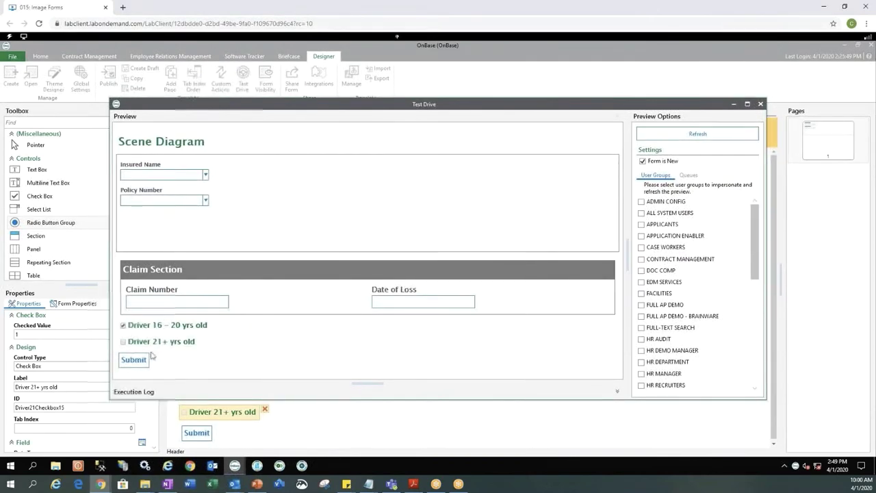
click(123, 342)
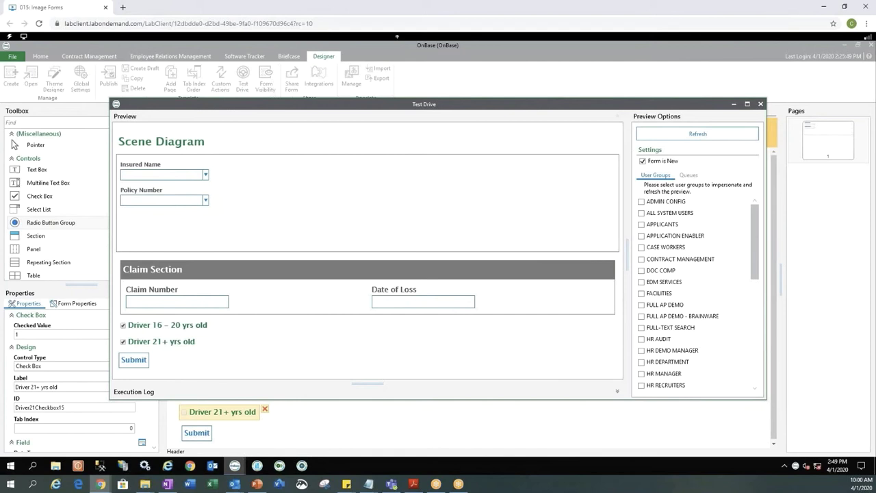
click(134, 360)
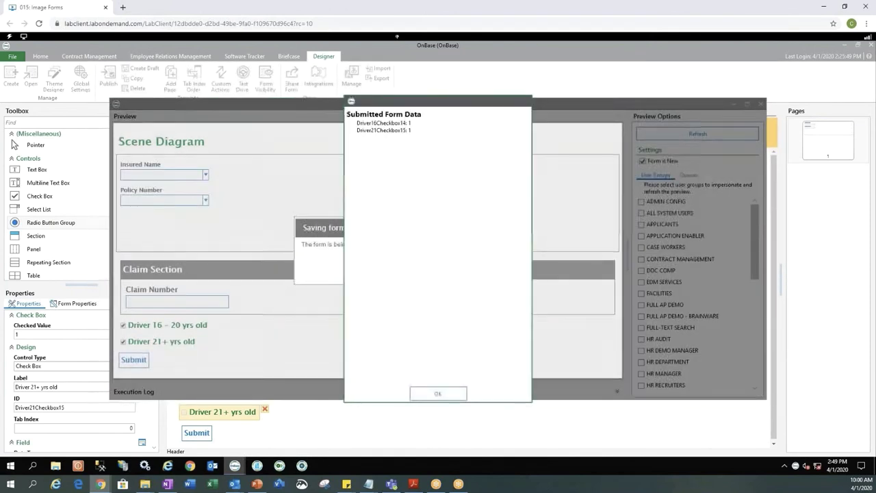
click(438, 394)
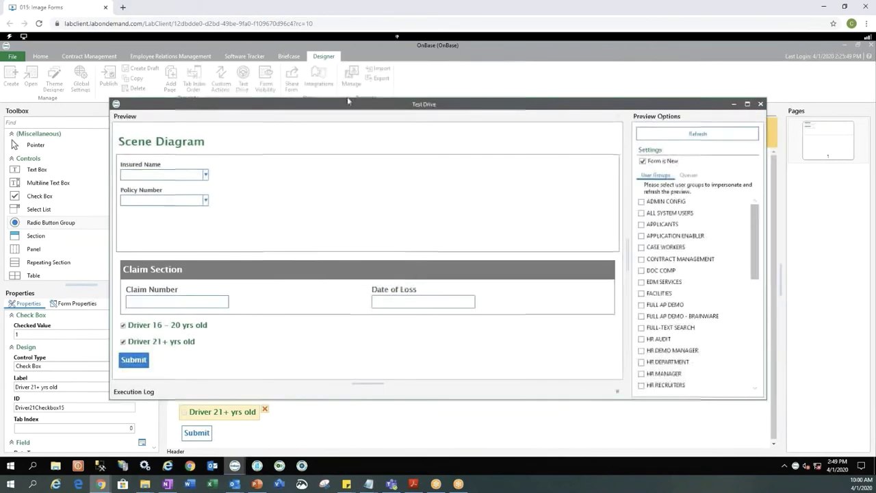
click(760, 105)
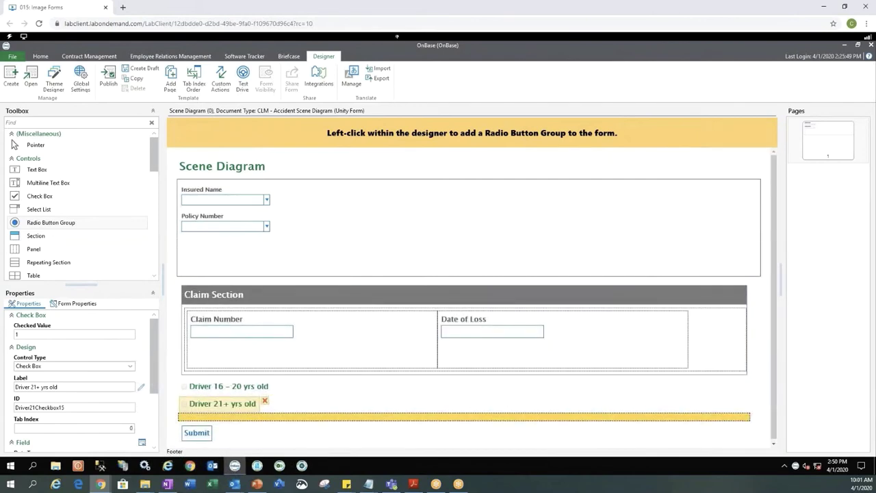
- Place a radio button group above Submit and give it three options
click(255, 420)
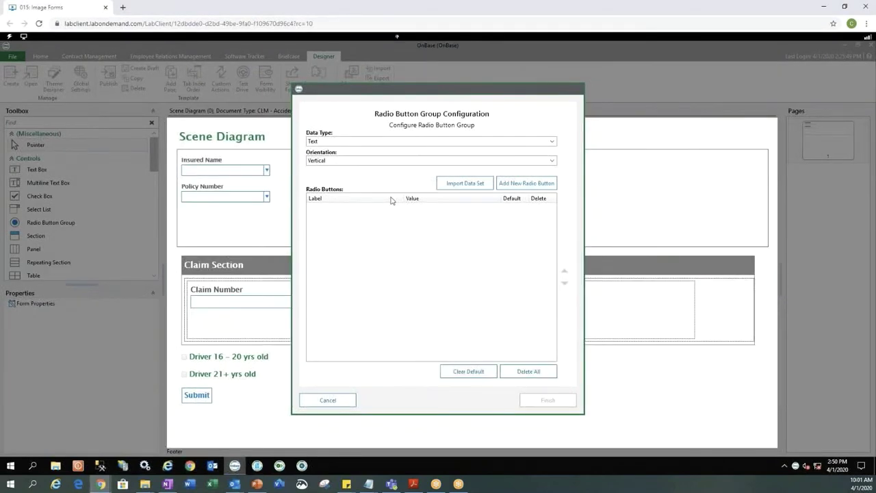
click(540, 185)
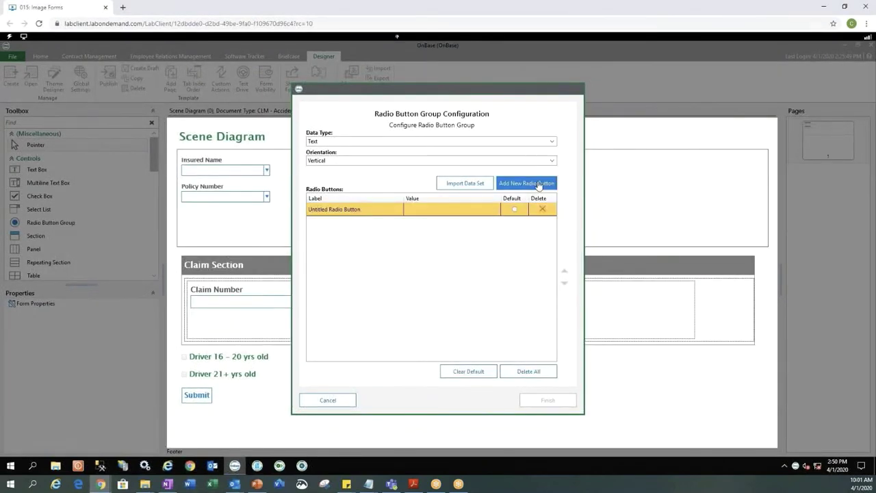
click(539, 185)
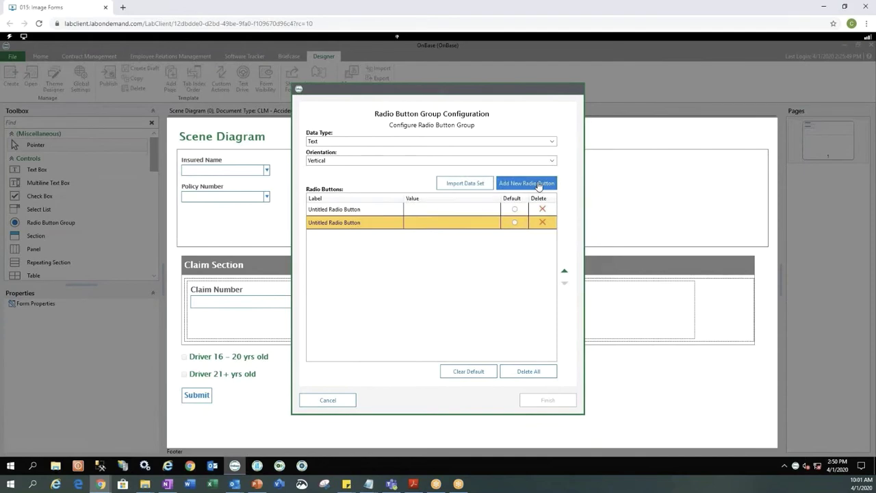
click(540, 185)
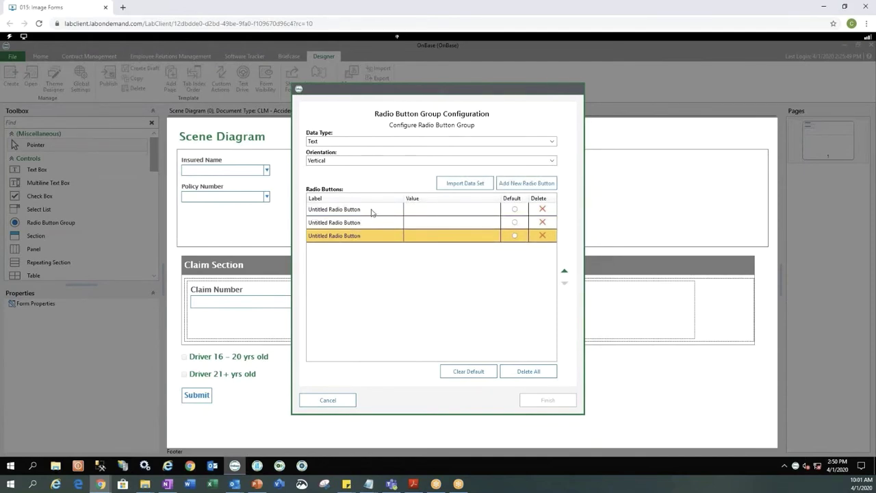
- Rename the first two radio options to 16-20 and 21-30
click(345, 209)
click(345, 210)
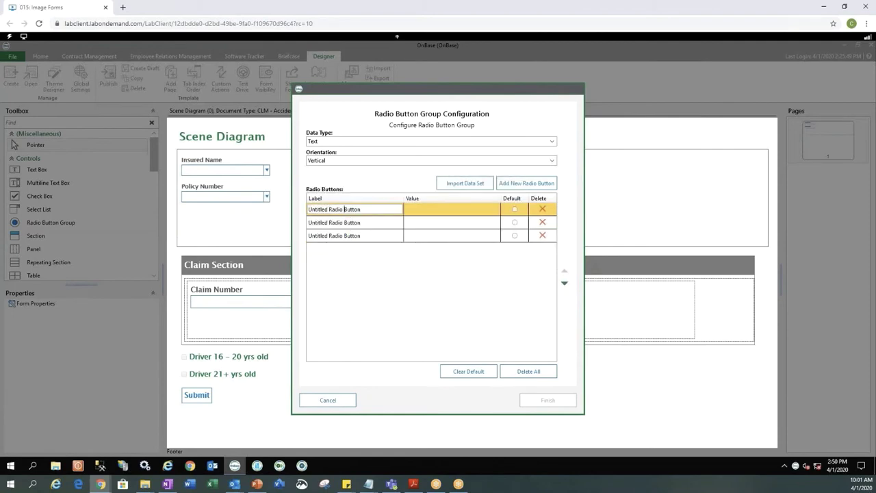
drag(363, 209, 304, 210)
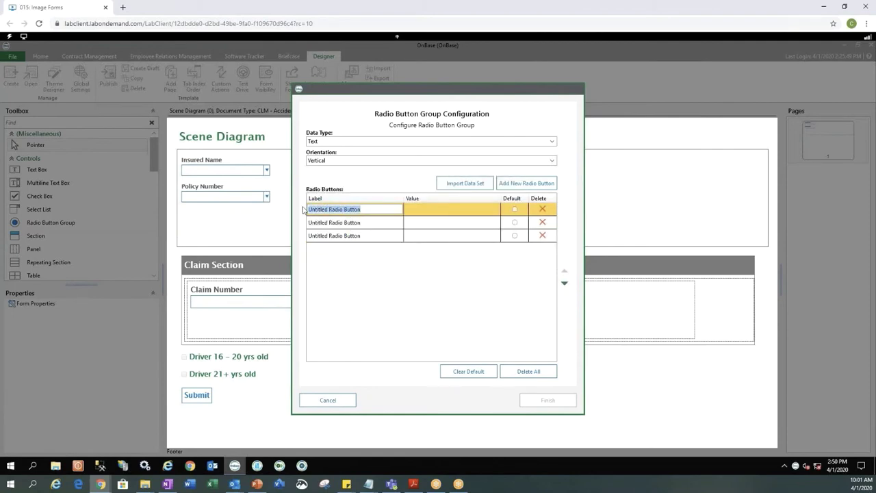
text(16-2)
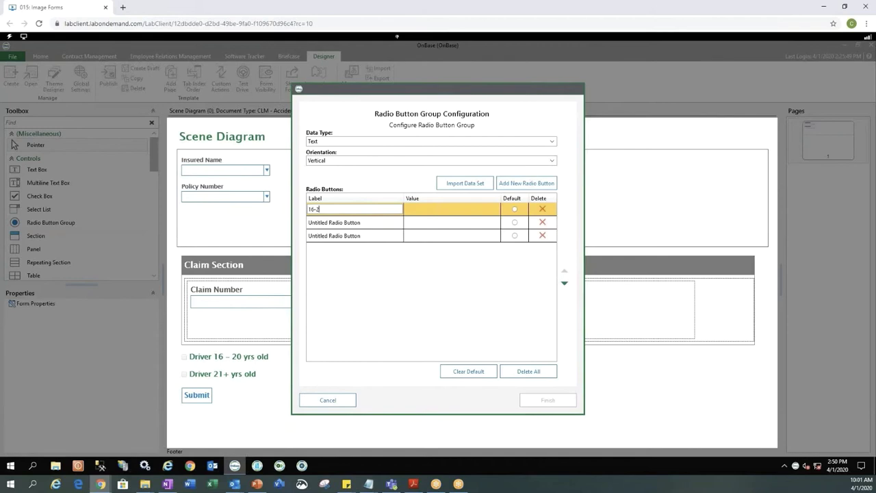
text(0)
click(355, 226)
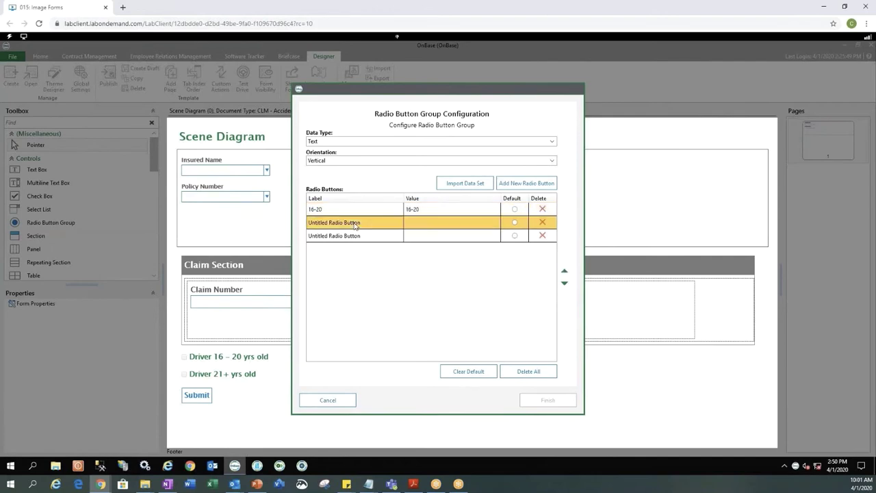
double_click(356, 224)
drag(361, 224, 309, 225)
text(21-20)
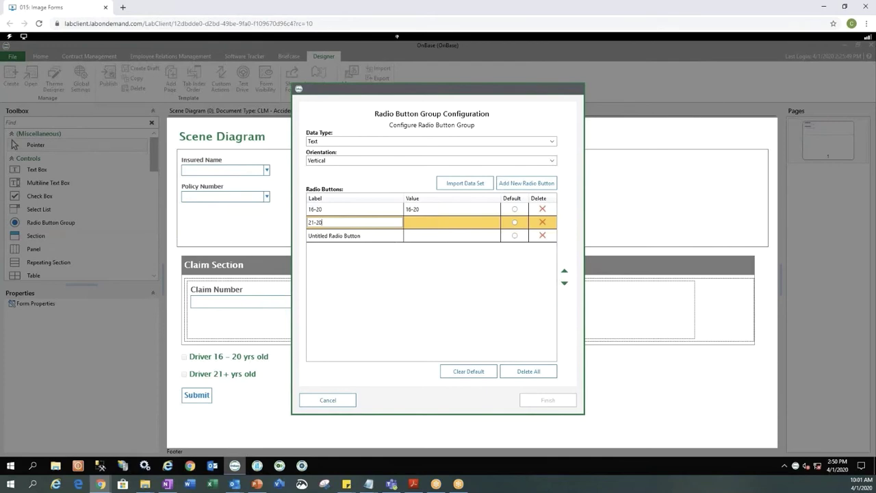
key(BackSpace)
key(BackSpace)
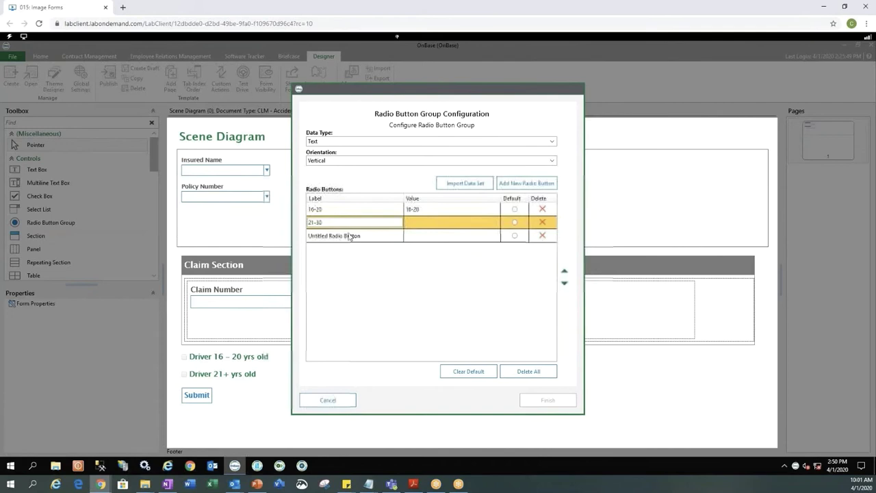
key(Return)
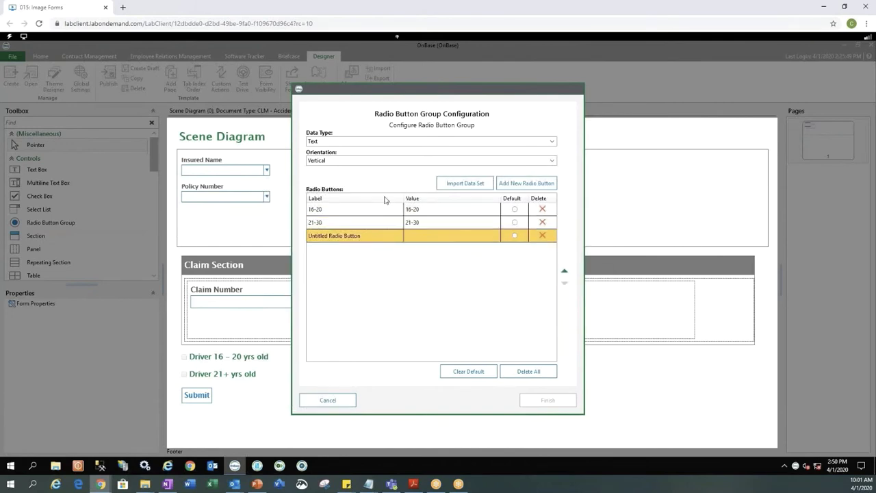
- Rename the third option to over 30 and finish the radio group configuration
click(351, 235)
double_click(352, 236)
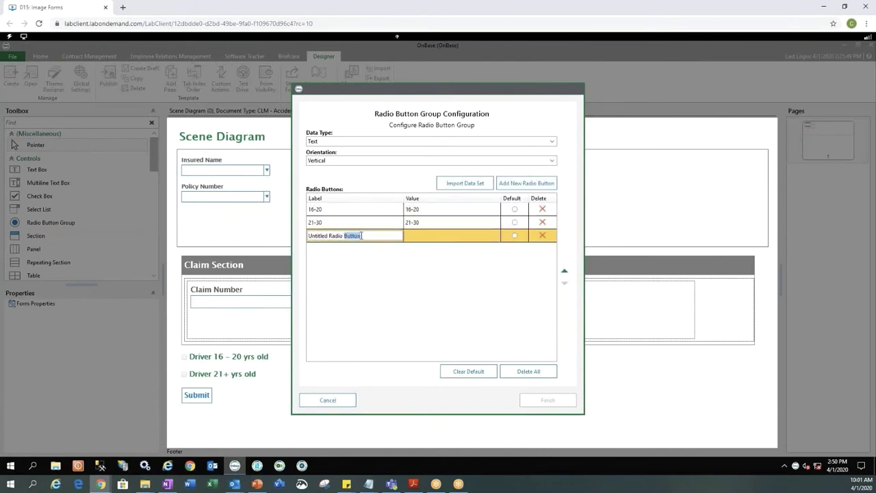
key(BackSpace)
key(BackSpace)
key(BackSpace)
key(BackSpace)
key(BackSpace)
key(BackSpace)
key(BackSpace)
key(BackSpace)
key(BackSpace)
key(BackSpace)
key(BackSpace)
key(Return)
click(550, 401)
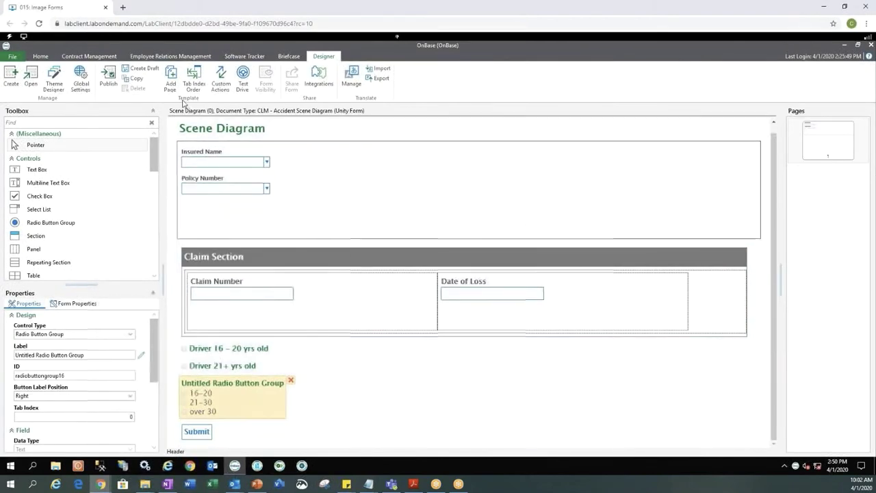
click(244, 78)
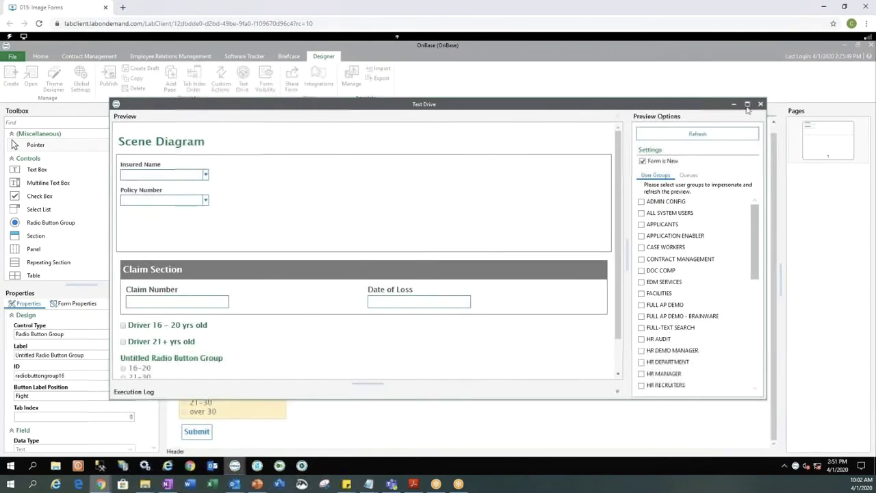
click(747, 103)
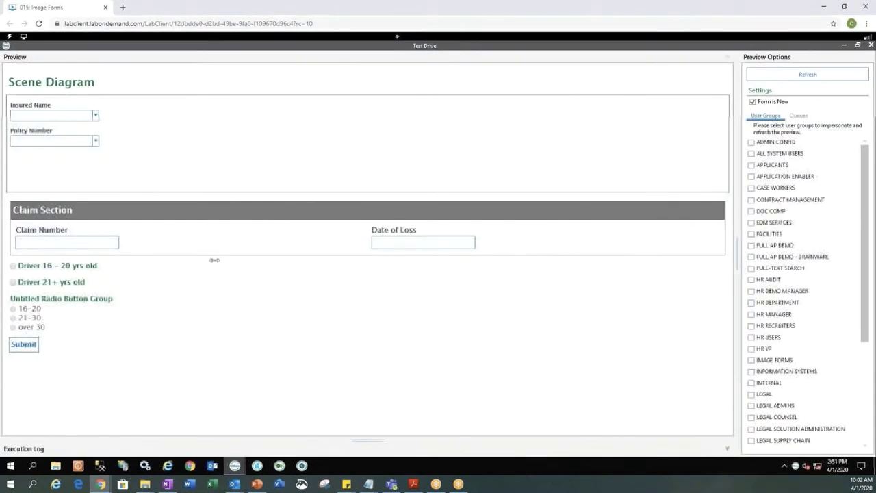
click(13, 310)
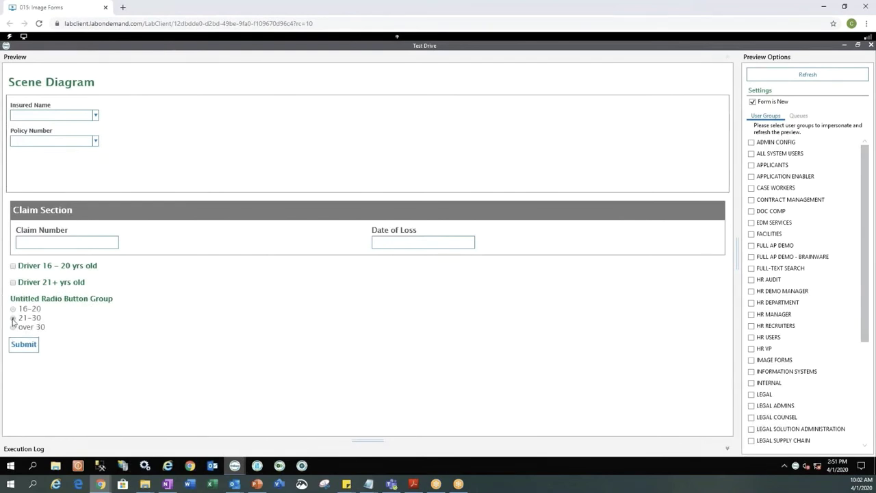
click(13, 318)
click(13, 309)
click(865, 7)
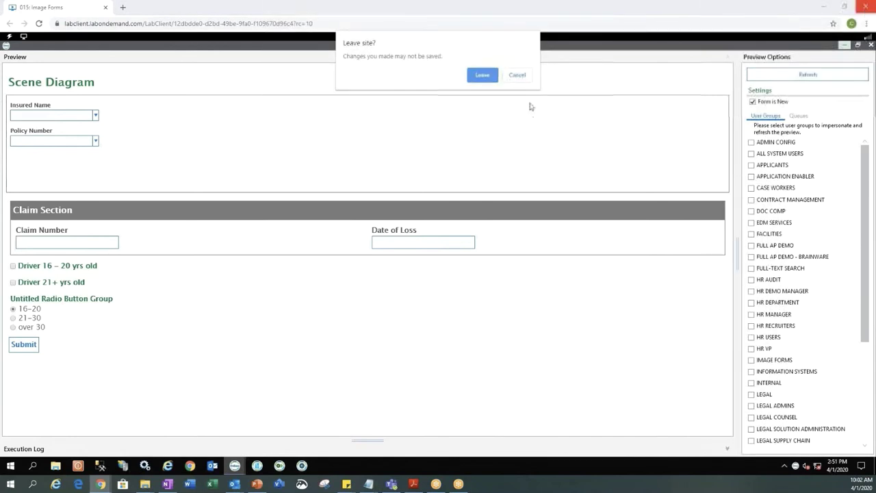
click(522, 77)
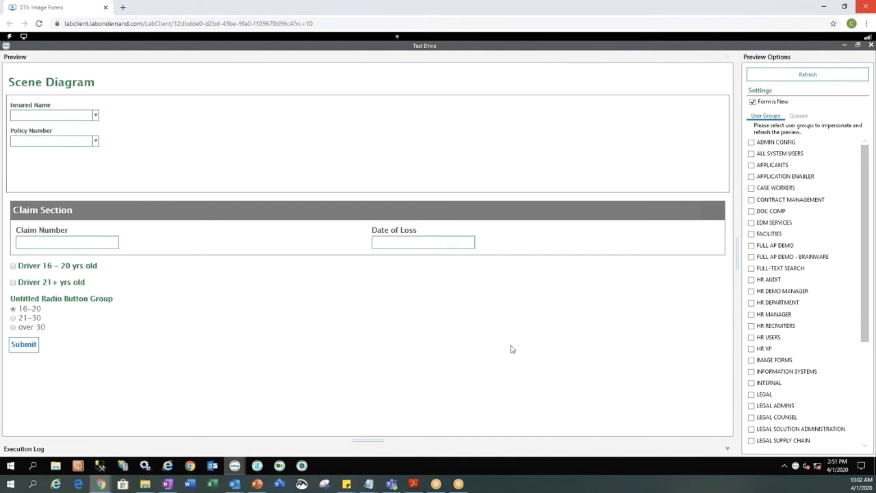
click(24, 345)
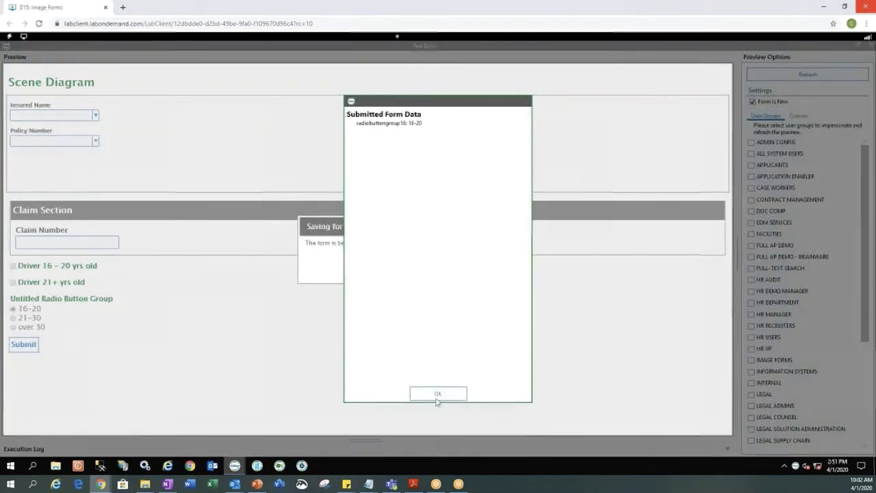
click(438, 394)
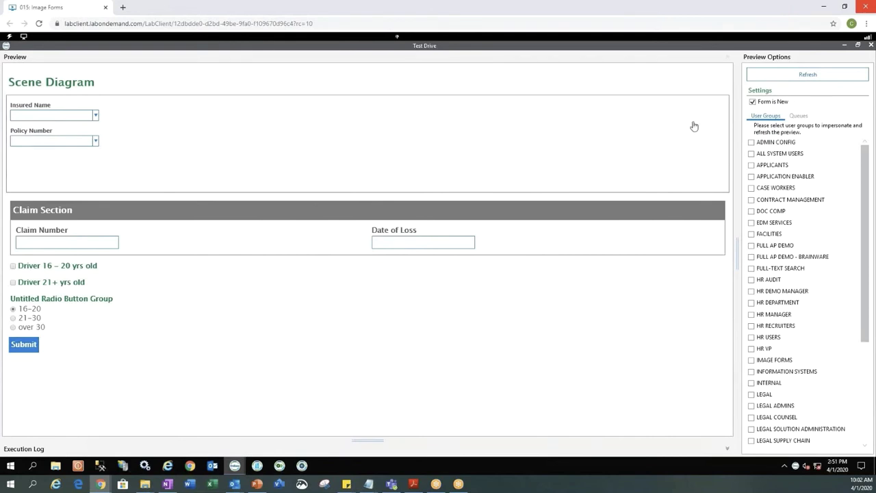
click(870, 46)
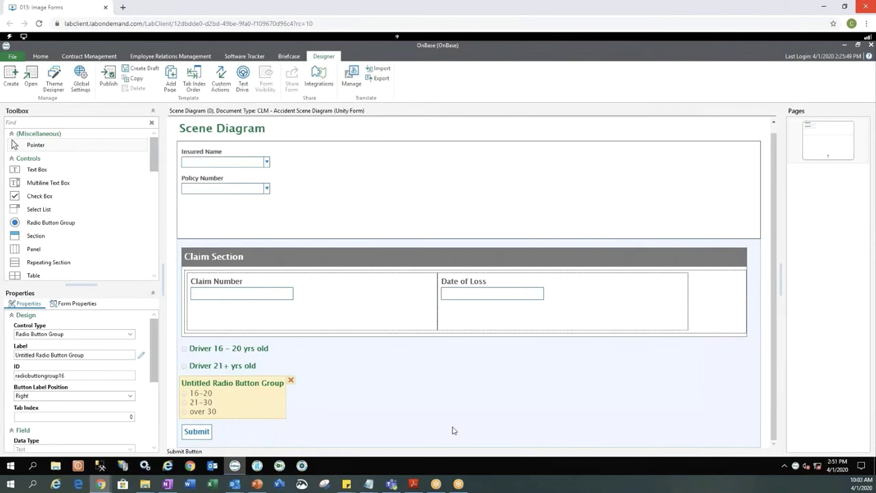
click(257, 352)
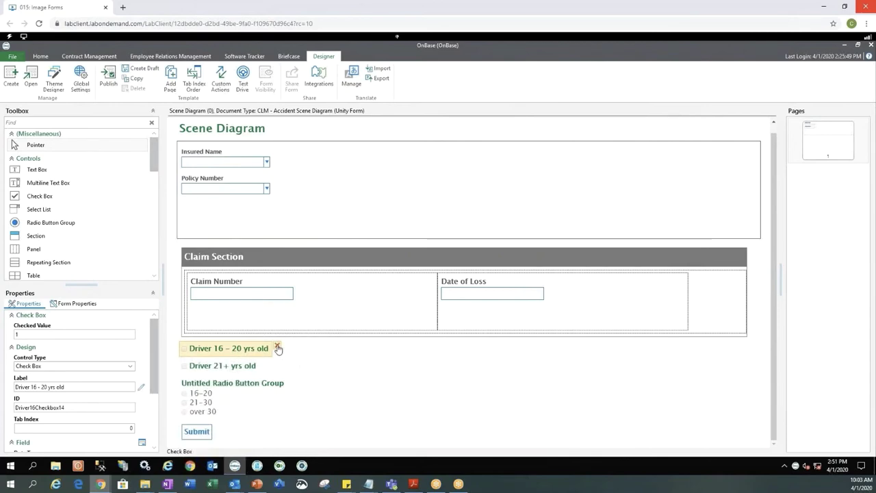
- Delete the Driver 16 – 20 yrs old and Driver 21+ yrs old check boxes
click(277, 348)
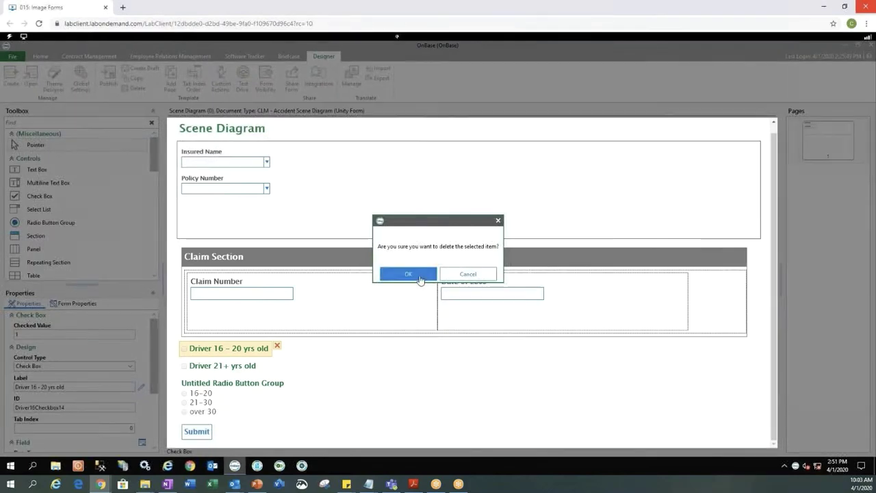
click(408, 274)
mouse_move(233, 360)
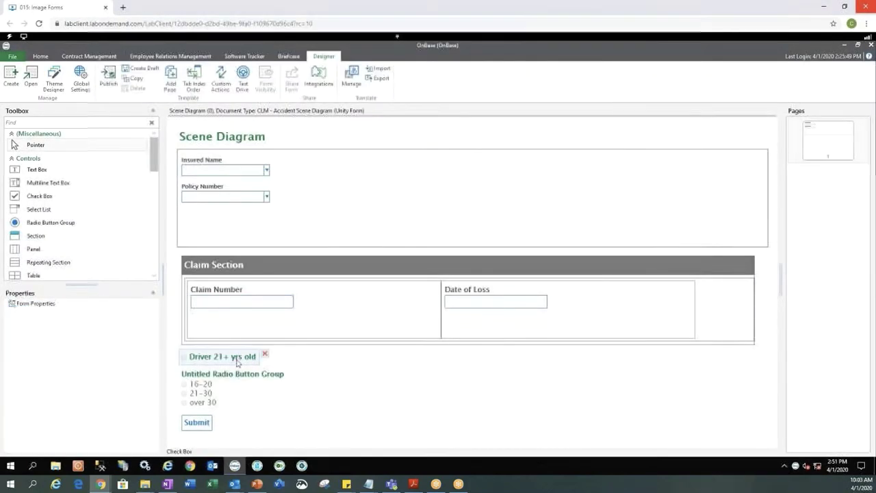
click(264, 356)
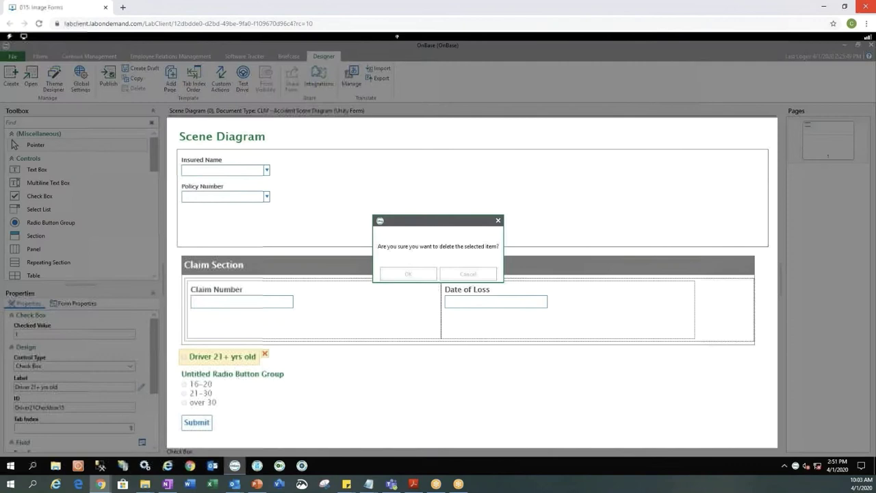
click(417, 274)
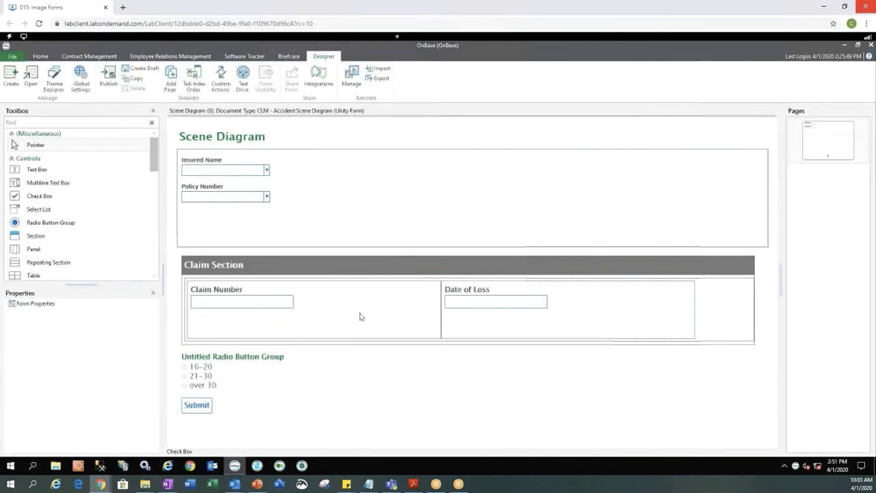
- Change the radio group's label from Untitled to Driver Age and prefix its ID with DriverAge
click(270, 360)
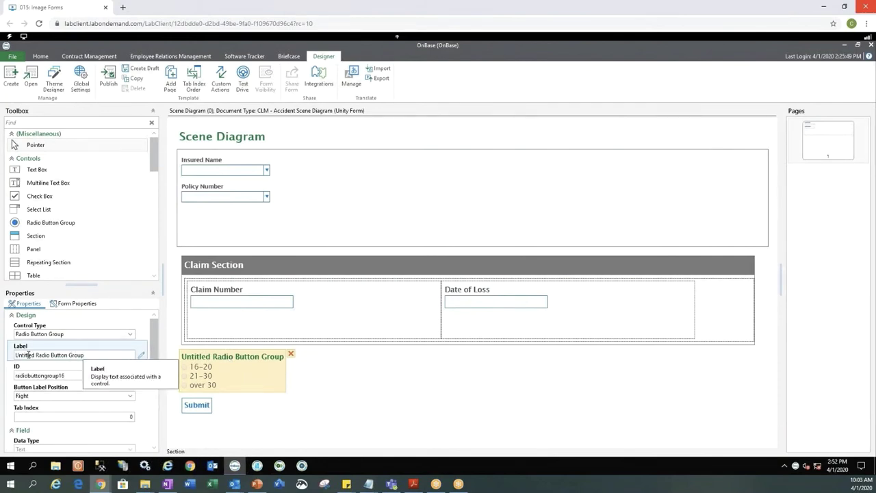
drag(34, 355, 9, 357)
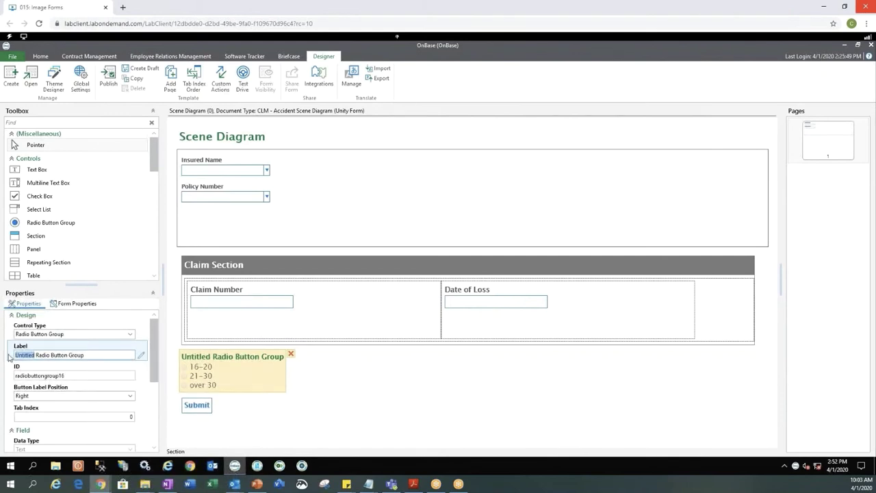
text(Driver Age)
key(Delete)
key(Delete)
key(Delete)
key(Delete)
key(Delete)
key(Delete)
key(Delete)
key(Delete)
key(Delete)
key(Delete)
key(Delete)
key(Delete)
key(Delete)
key(Delete)
key(Delete)
key(Delete)
key(Delete)
key(Delete)
click(14, 376)
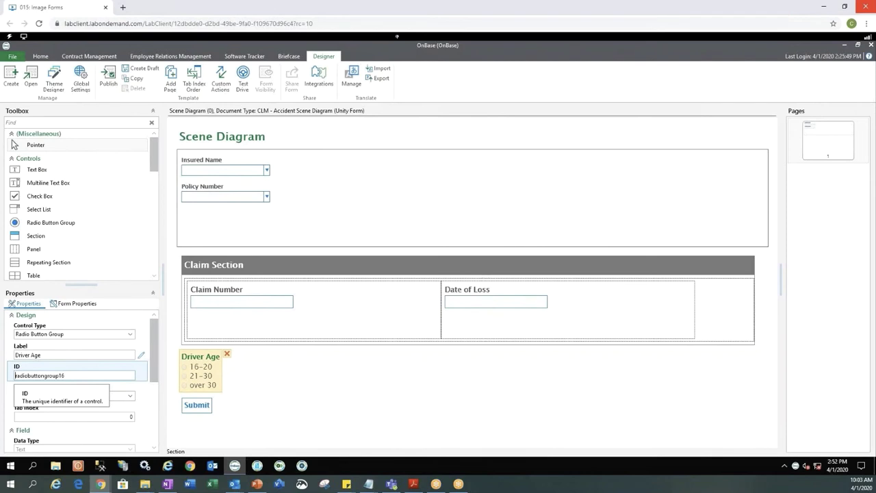
text(Driver)
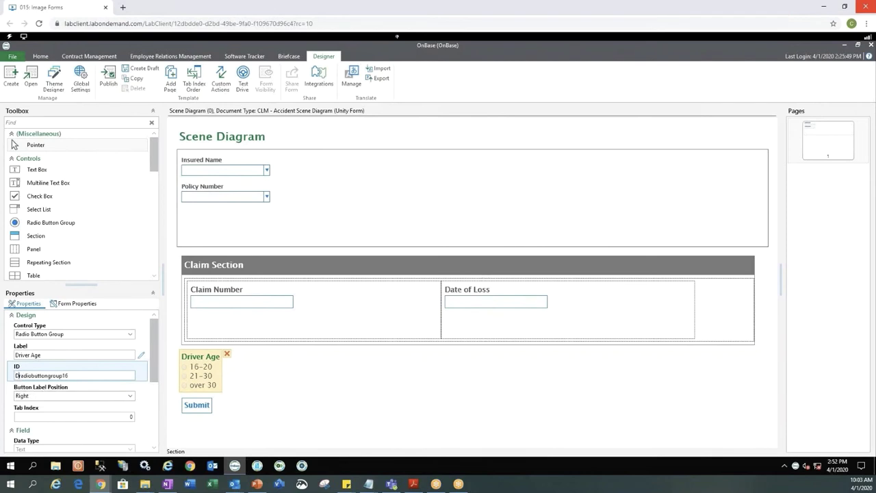
text(AgeR)
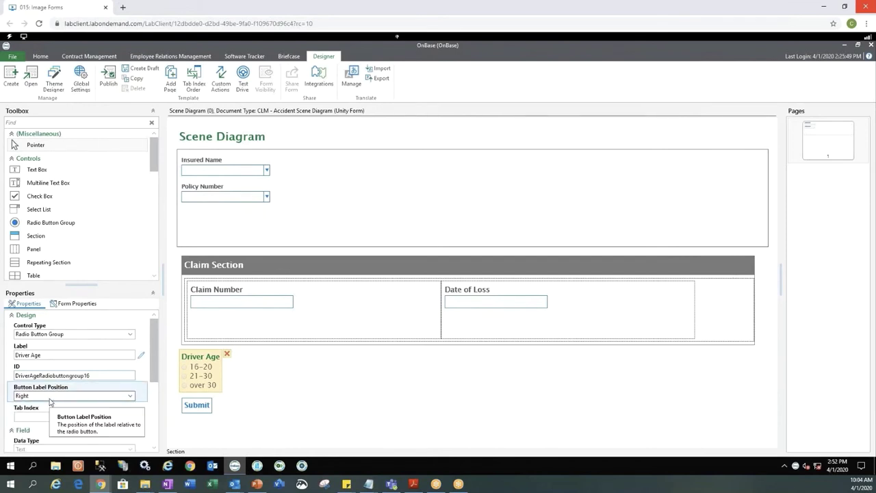
click(45, 434)
scroll(68, 433, down, 2)
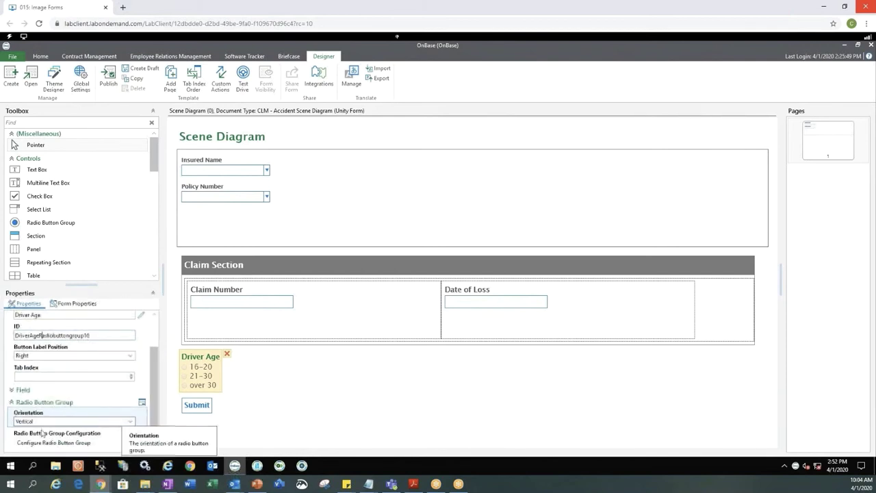
click(131, 423)
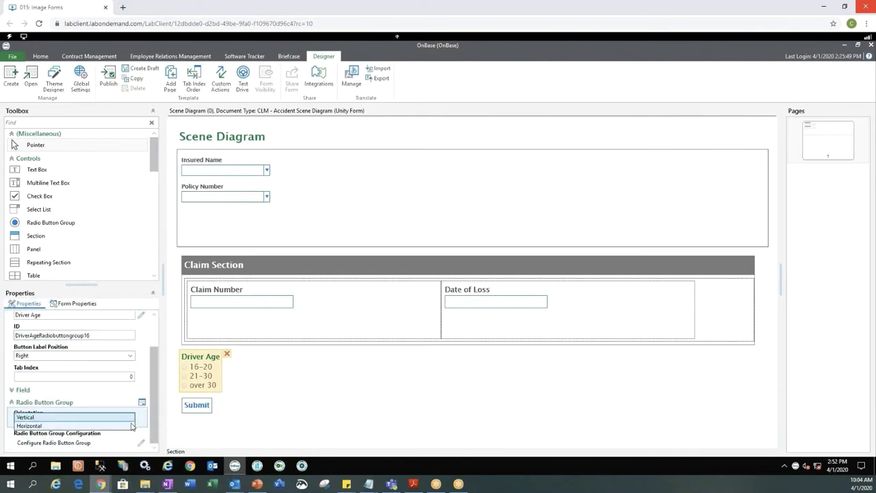
click(56, 426)
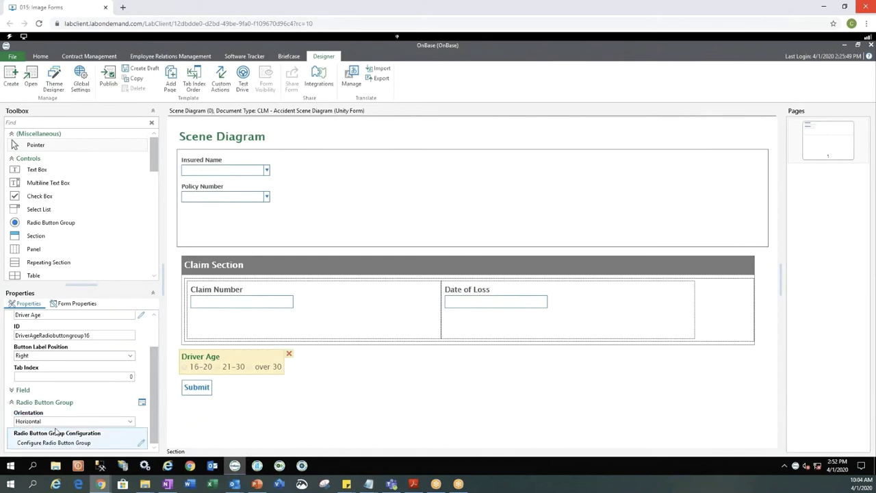
click(130, 421)
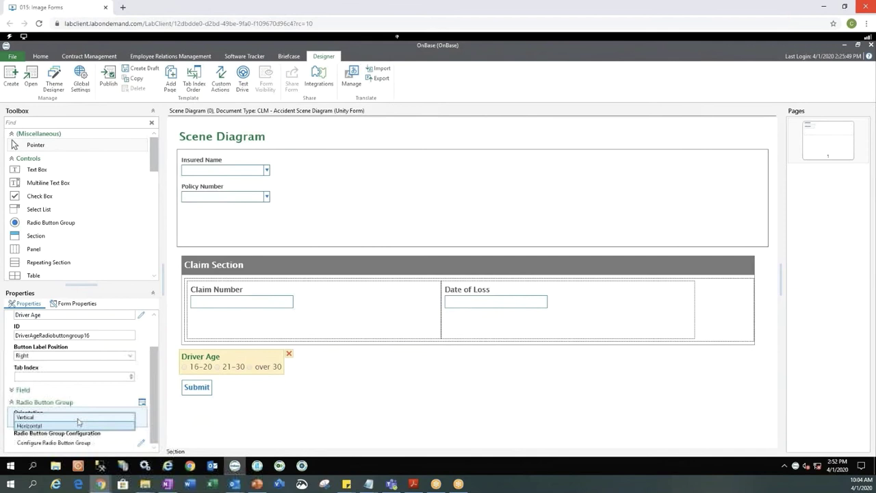
click(77, 419)
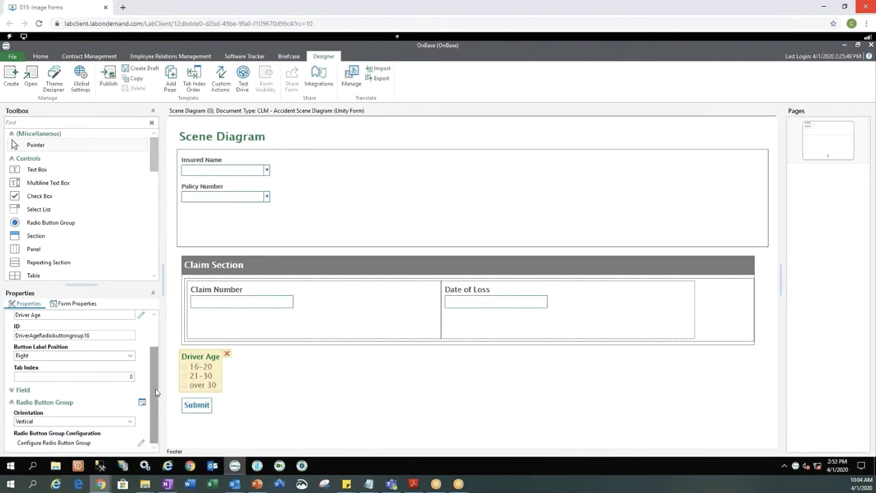
drag(158, 394, 164, 341)
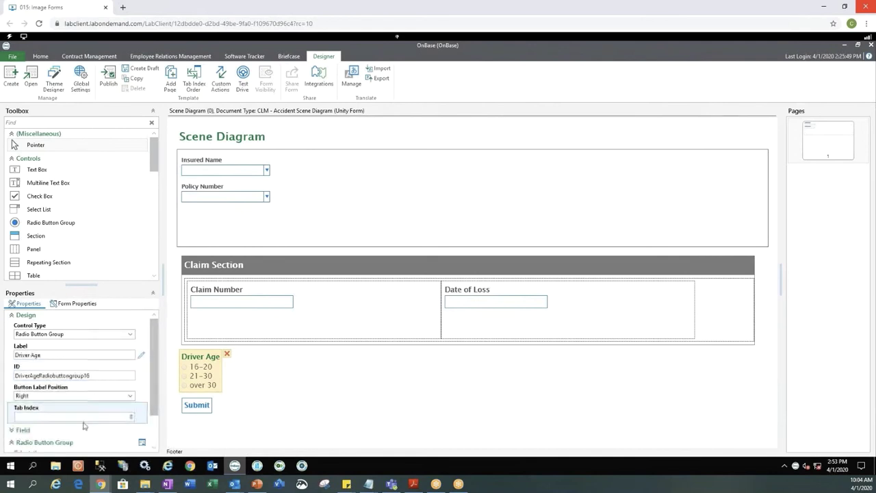
scroll(80, 418, down, 1)
scroll(86, 422, up, 1)
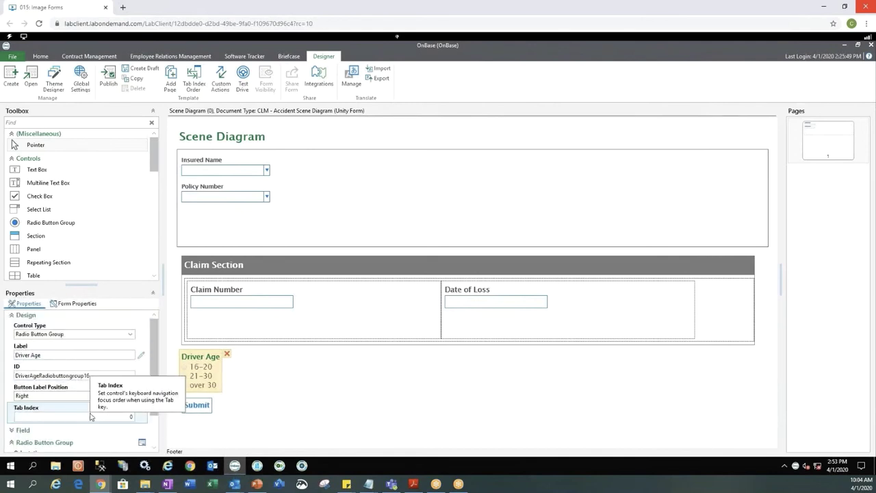
click(335, 299)
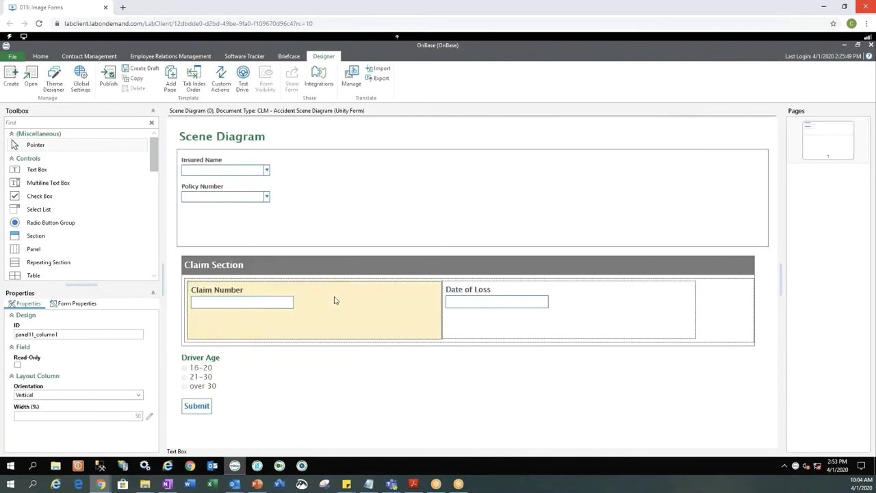
- Check Required in the Claim Number text box's Field properties
click(213, 297)
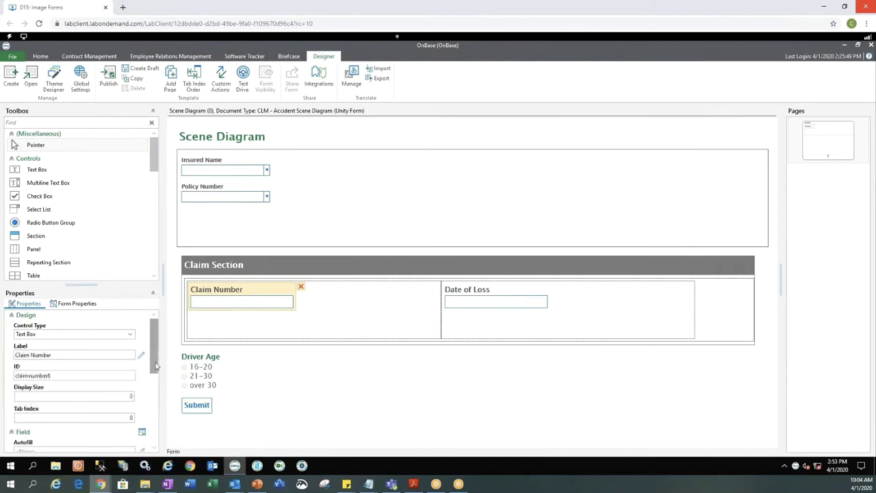
drag(155, 375, 155, 439)
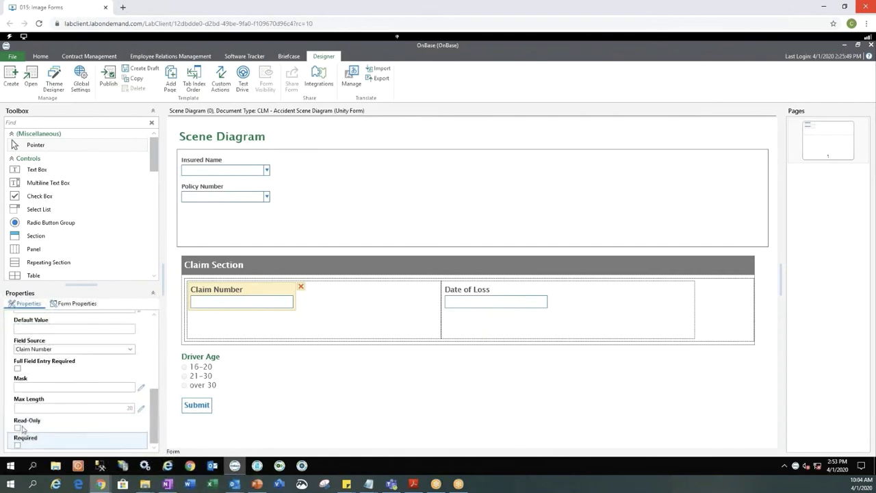
click(18, 445)
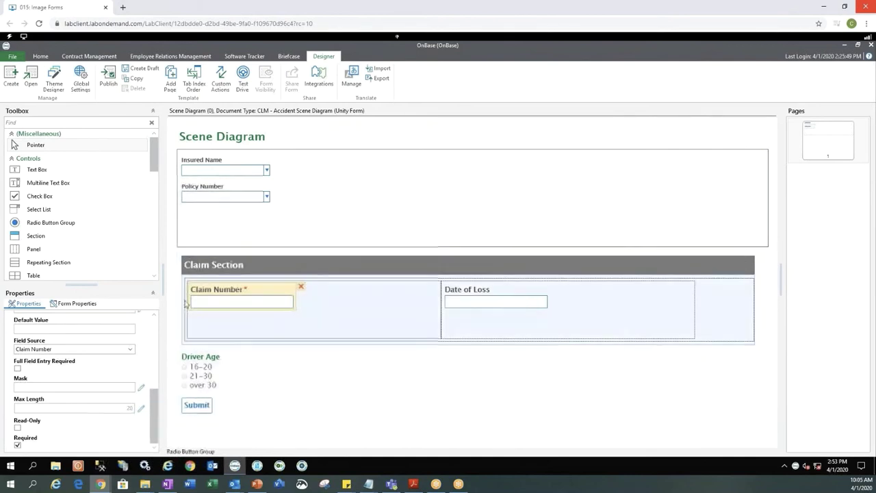
scroll(156, 175, down, 1)
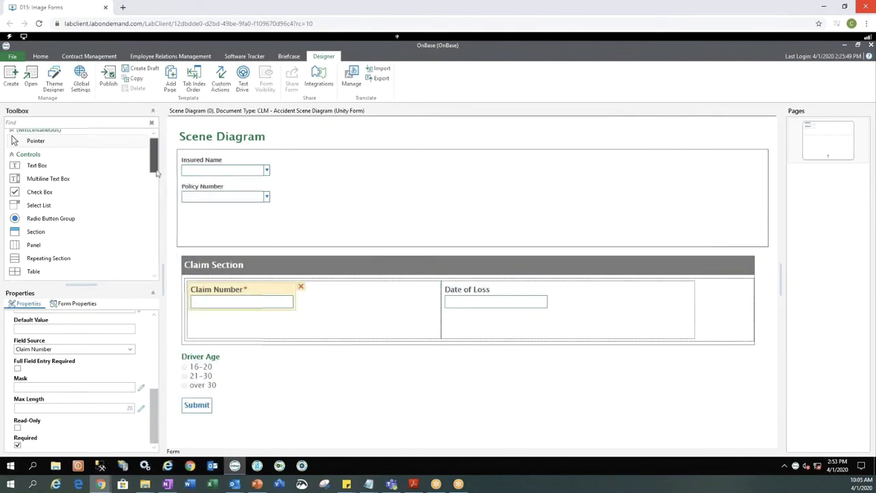
drag(156, 175, 163, 197)
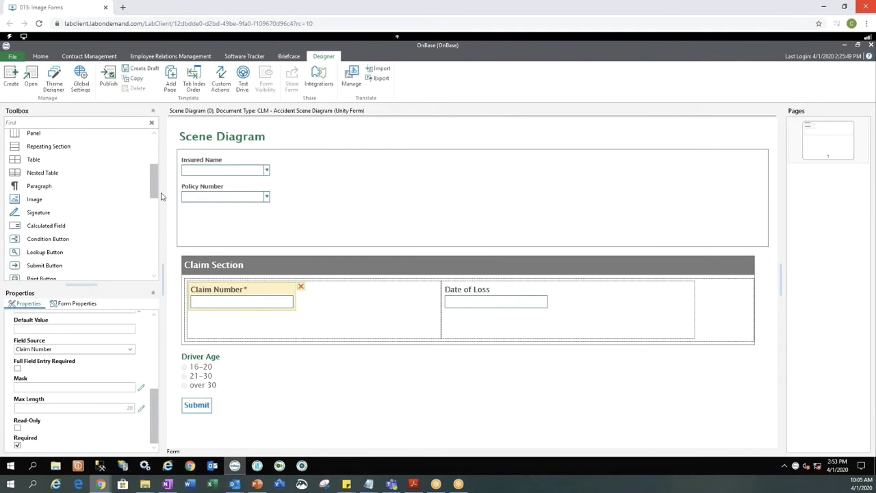
- Add a Paragraph under the Scene Diagram title and open its Content editor
click(140, 187)
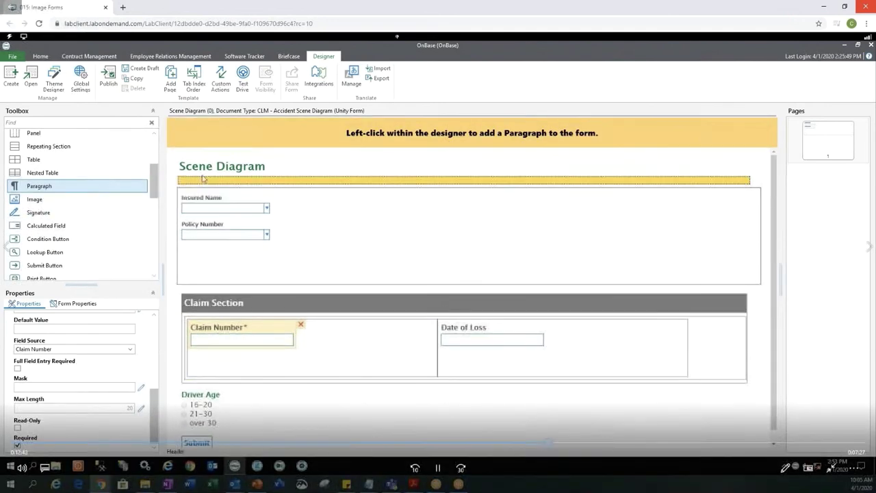
click(202, 184)
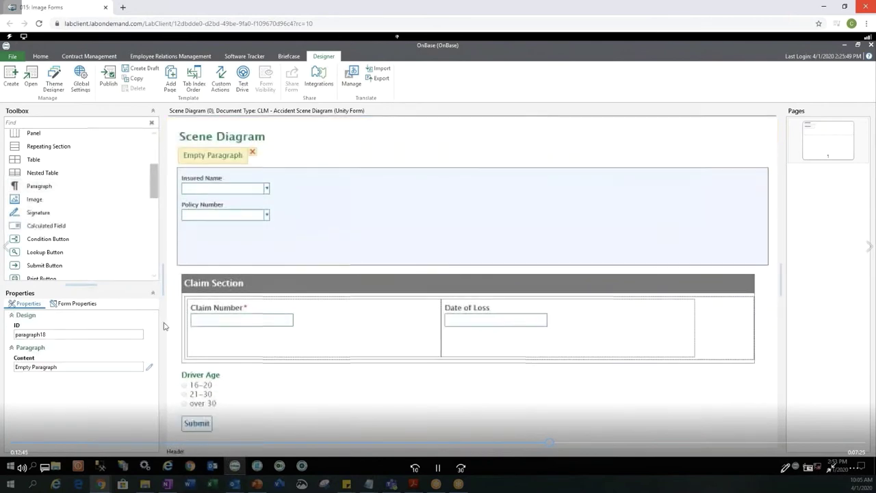
click(148, 367)
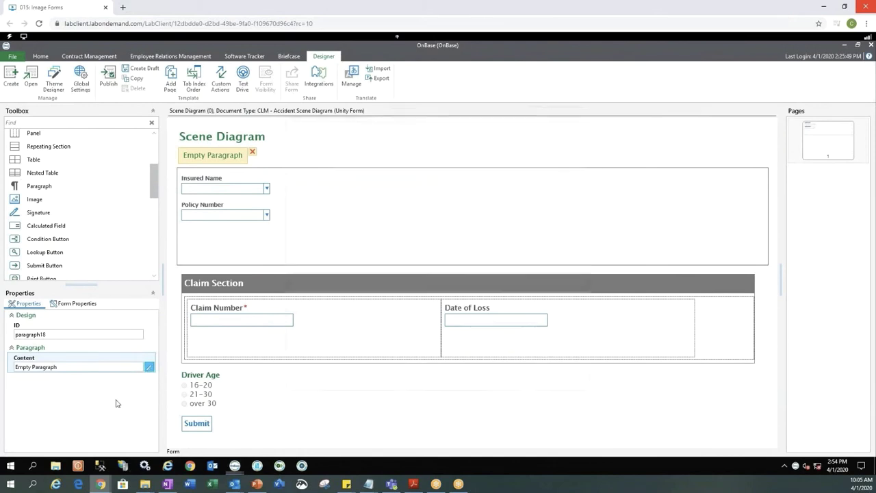
click(148, 367)
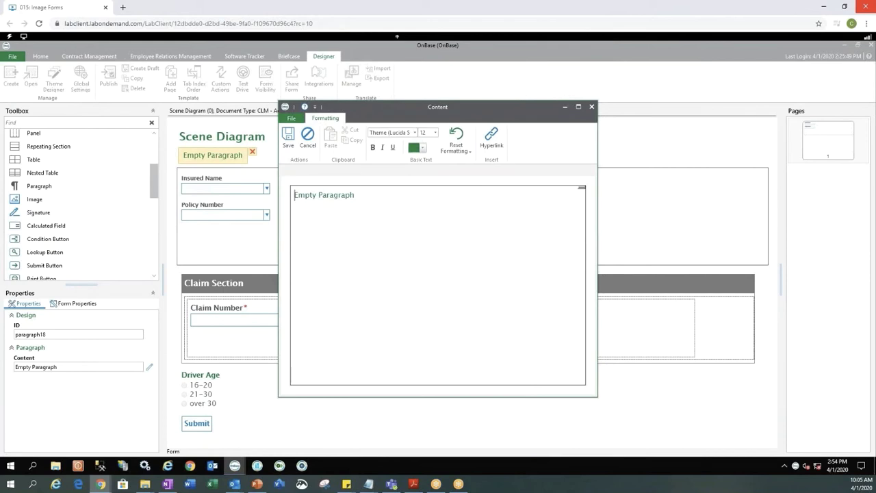
- Replace the Empty Paragraph placeholder with 'This is a legal document between Company X and the Driver.'
text(This is )
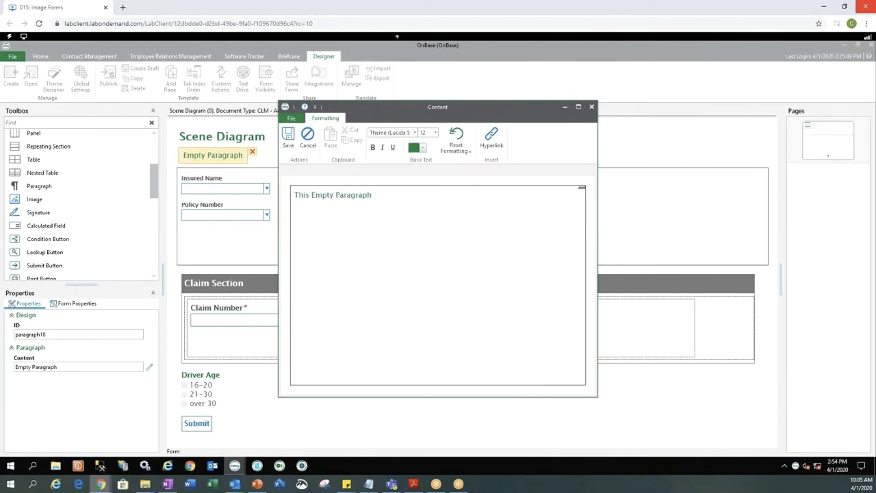
text(a legal)
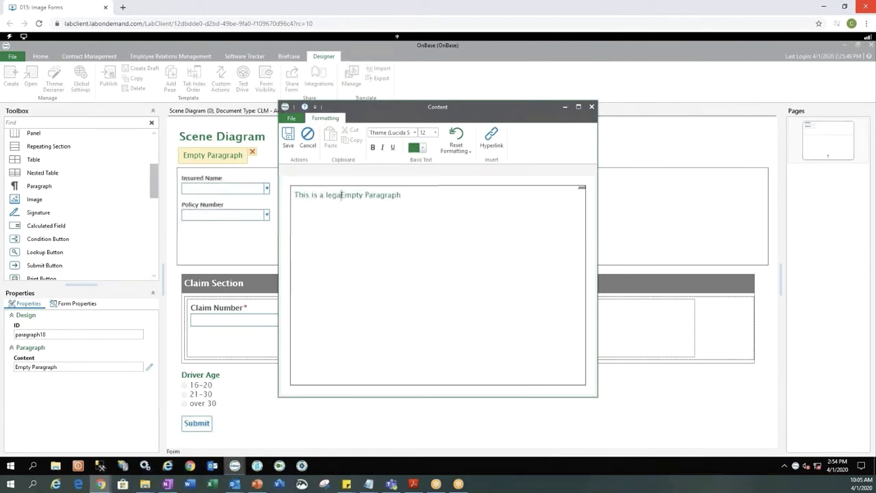
key(Delete)
key(Delete)
key(Delete)
key(Delete)
key(Delete)
key(Delete)
key(Delete)
key(Delete)
key(Delete)
key(Delete)
key(Delete)
key(Delete)
key(Delete)
key(Delete)
key(Delete)
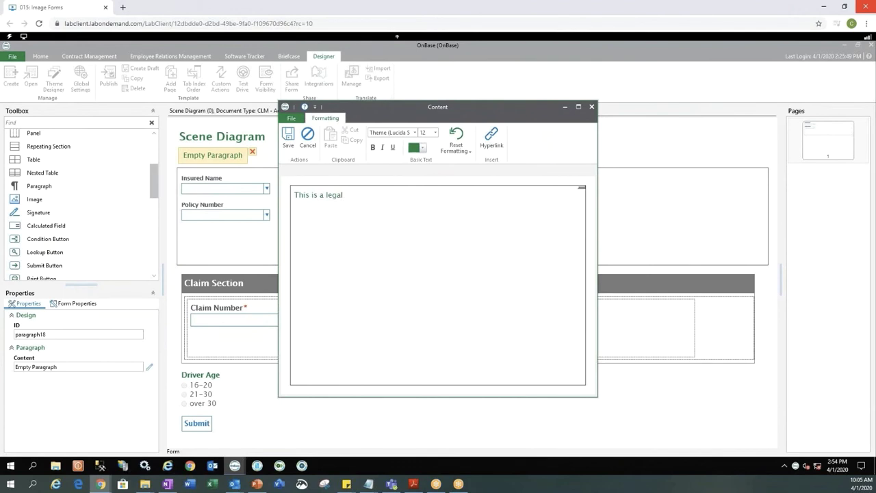
text(document between Company)
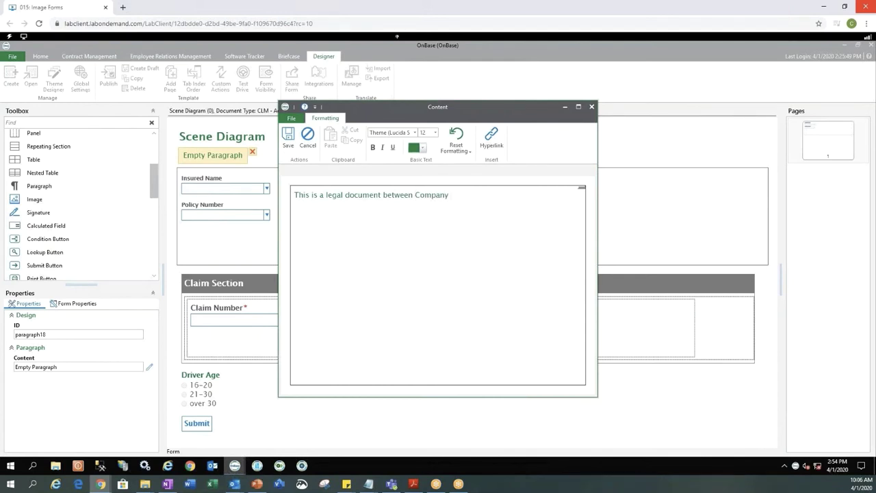
text( X and)
key(BackSpace)
key(BackSpace)
key(BackSpace)
text(the)
- Make the whole paragraph sentence blue
drag(295, 194, 529, 196)
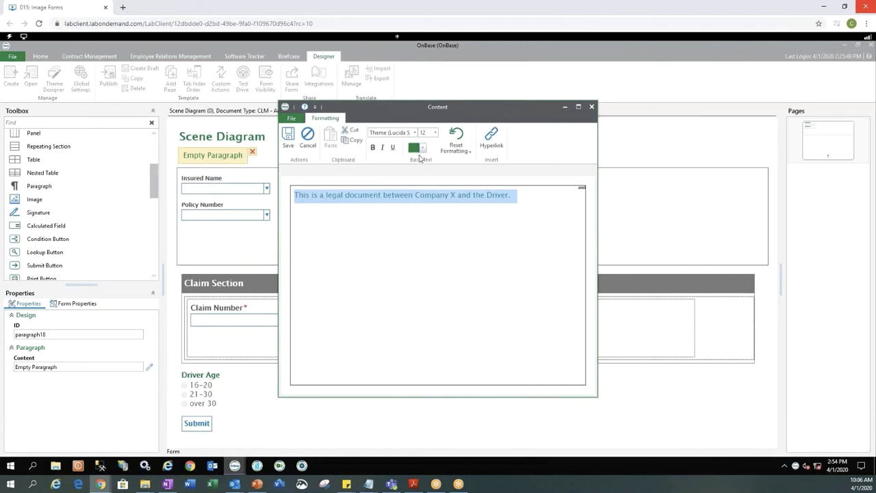
click(423, 148)
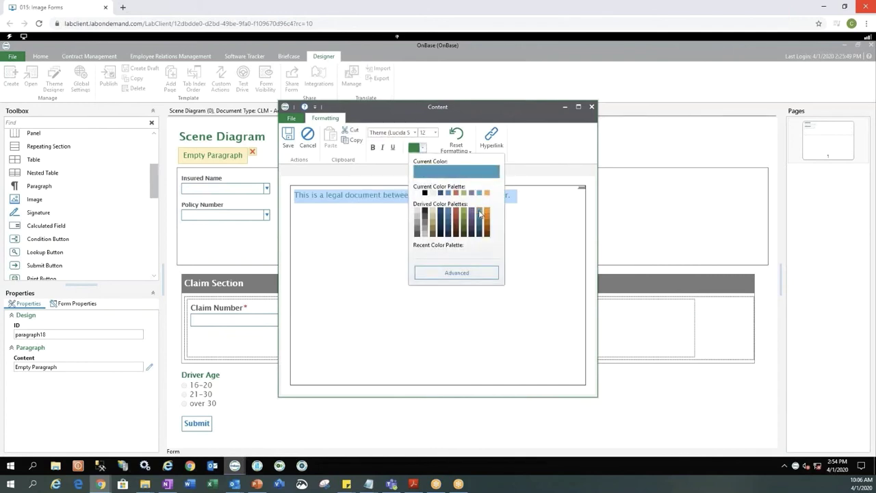
click(480, 214)
click(437, 277)
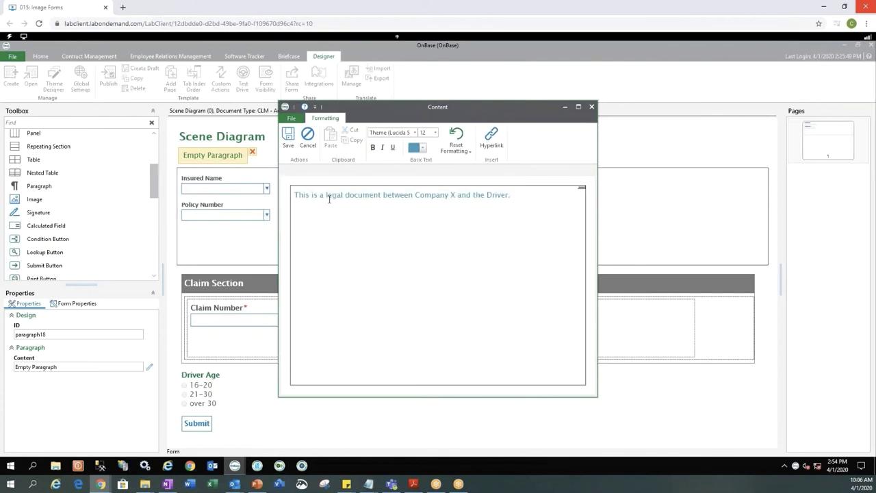
- Make 'legal document' bold, underlined and font size 26
drag(326, 195, 362, 197)
drag(378, 194, 383, 195)
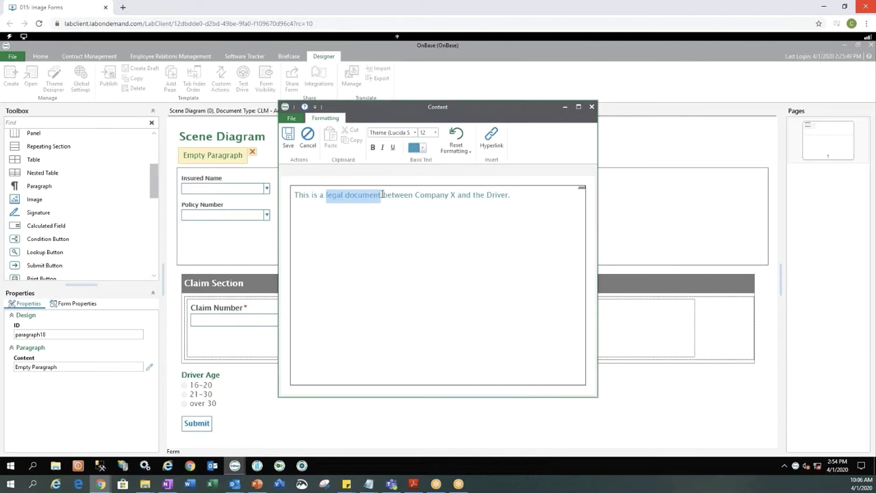
click(373, 148)
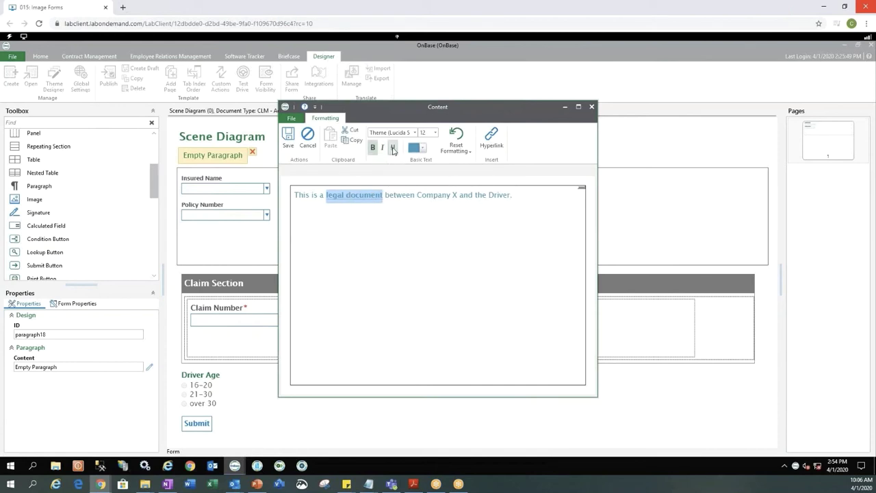
click(393, 147)
click(434, 132)
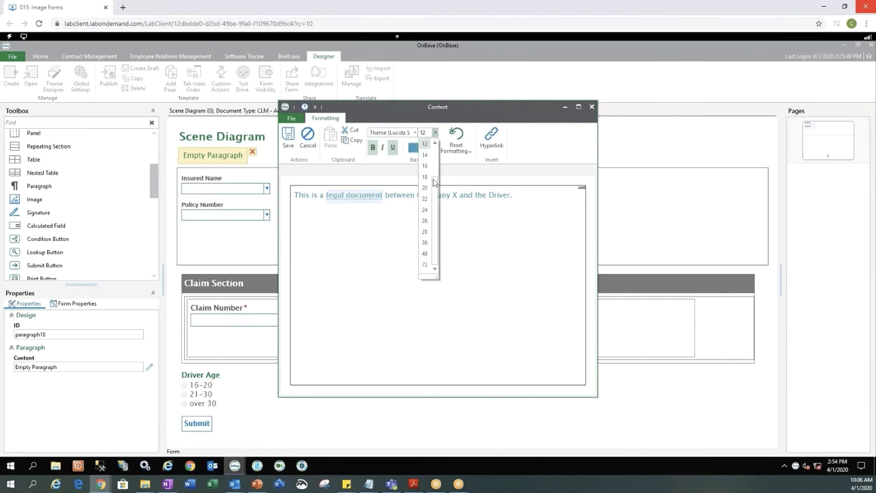
click(424, 221)
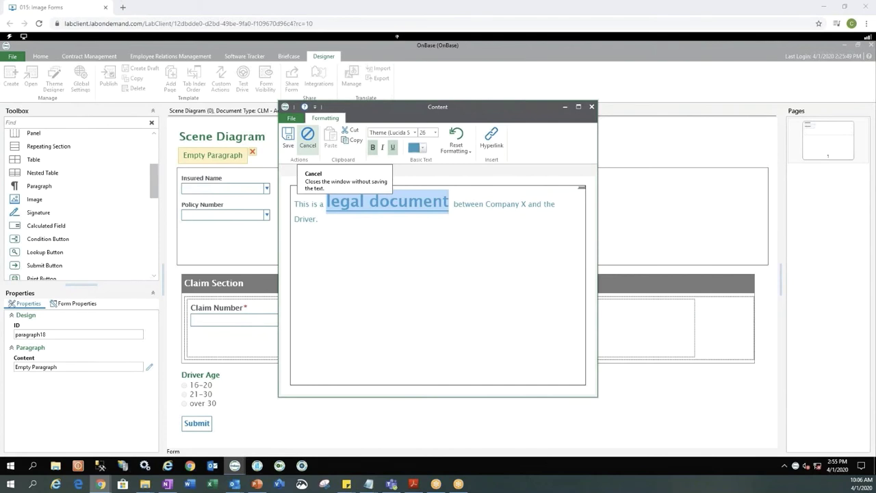
click(391, 258)
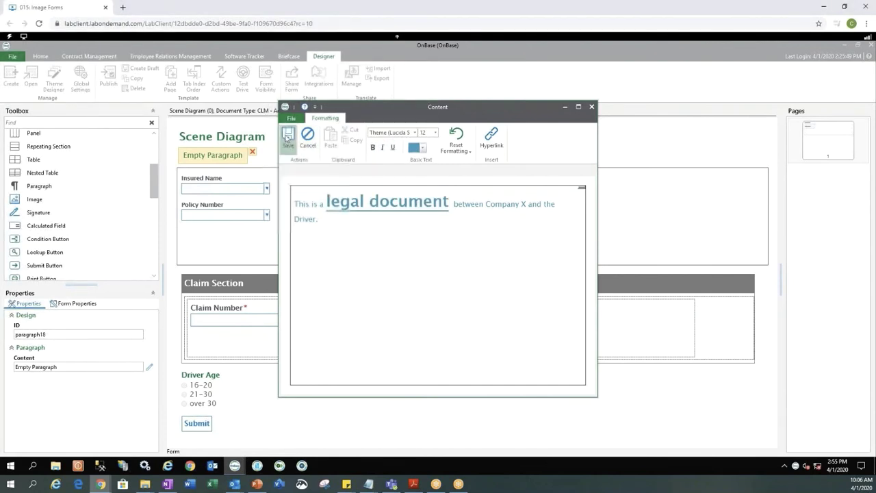
- Save the formatted paragraph to the form, then start and cancel an Image below Driver Age
click(287, 138)
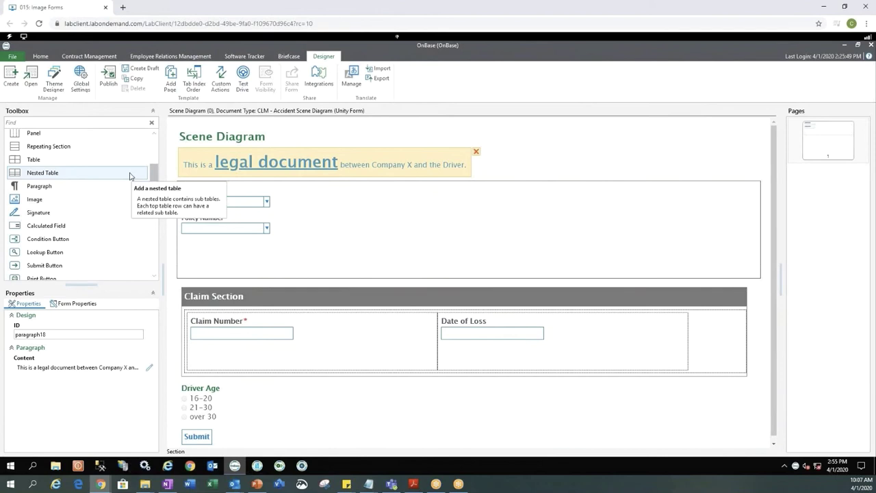
click(39, 199)
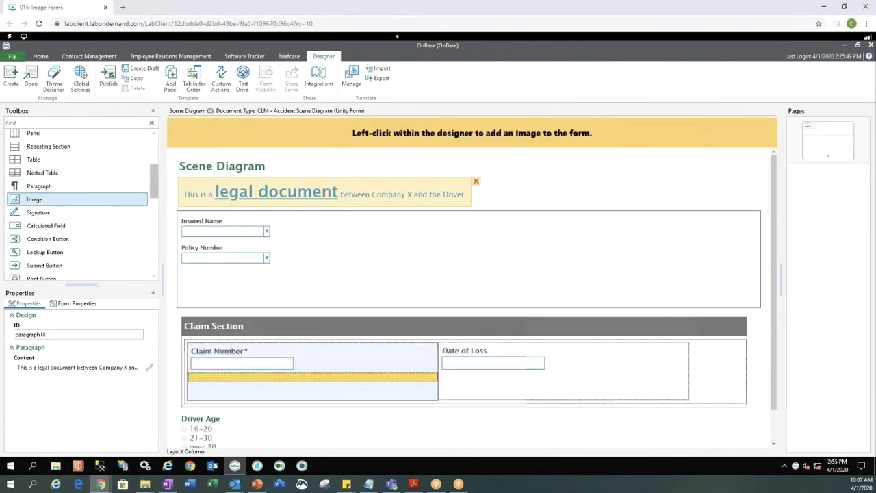
scroll(446, 382, down, 1)
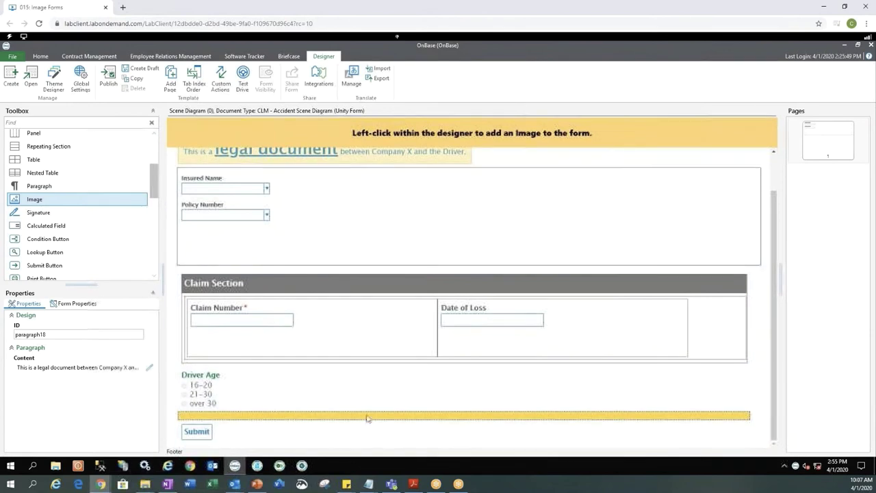
click(367, 418)
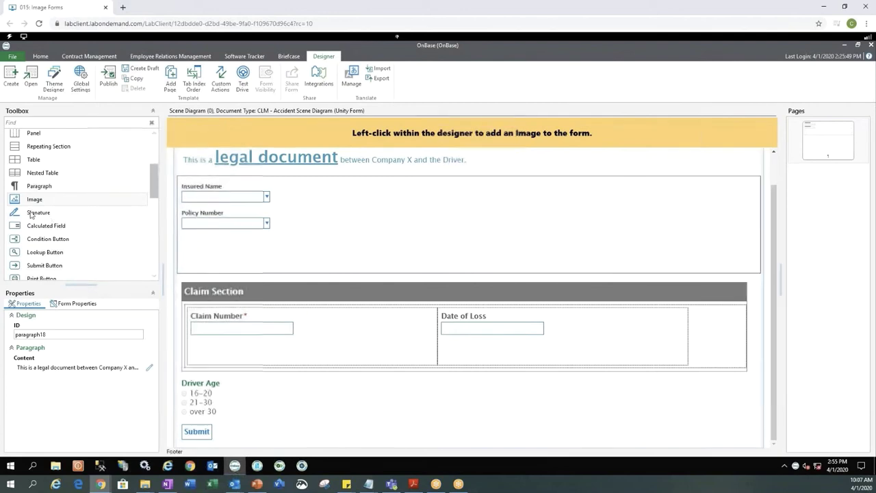
key(Escape)
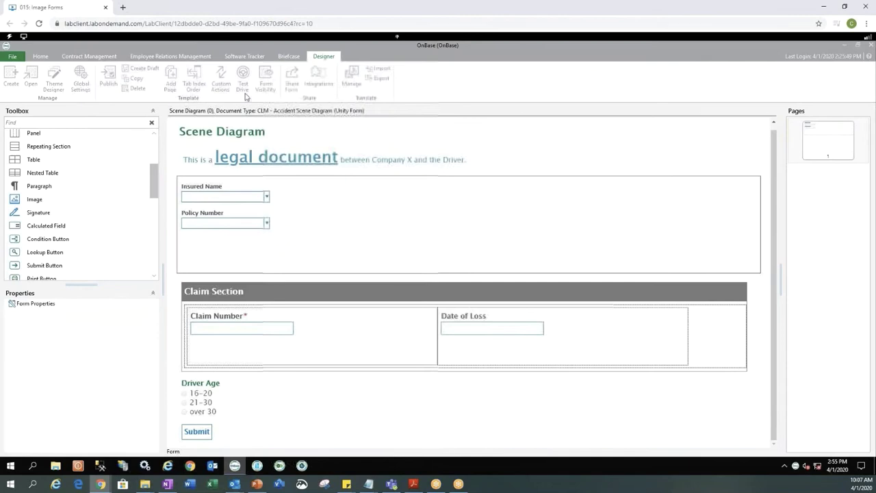
- Drag a Signature field from the Toolbox into the form's top panel
click(43, 217)
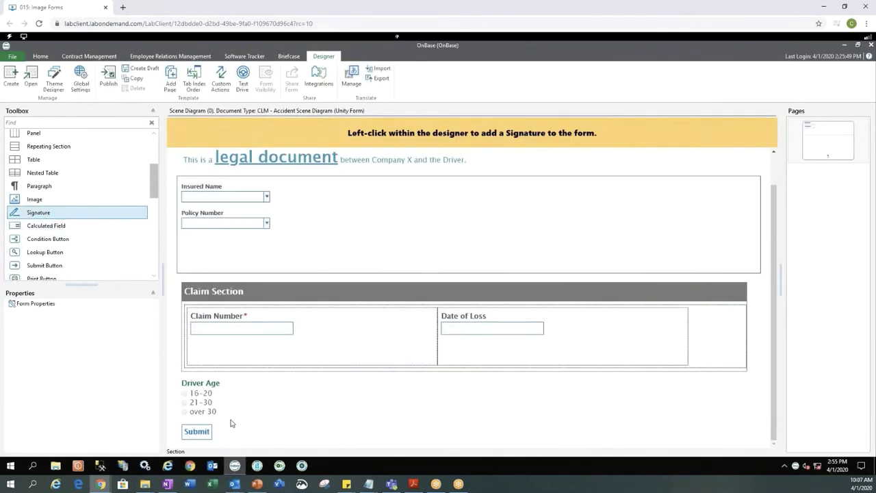
mouse_move(31, 214)
mouse_down()
mouse_move(113, 251)
mouse_move(215, 426)
mouse_move(241, 423)
mouse_up()
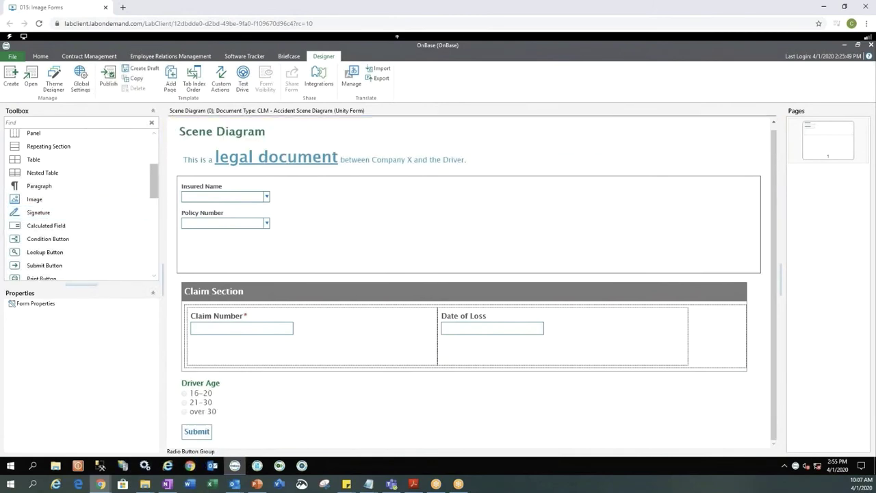
click(45, 215)
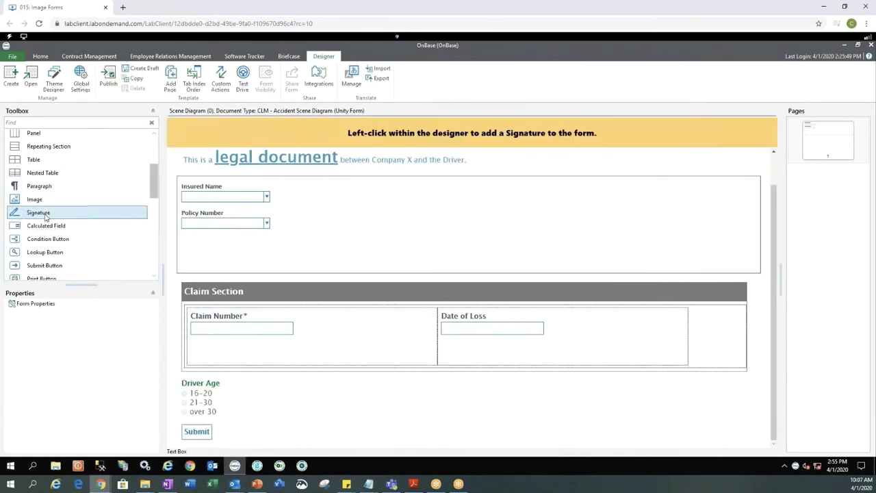
mouse_move(52, 217)
mouse_down()
mouse_move(153, 294)
mouse_move(206, 380)
mouse_move(213, 422)
mouse_up()
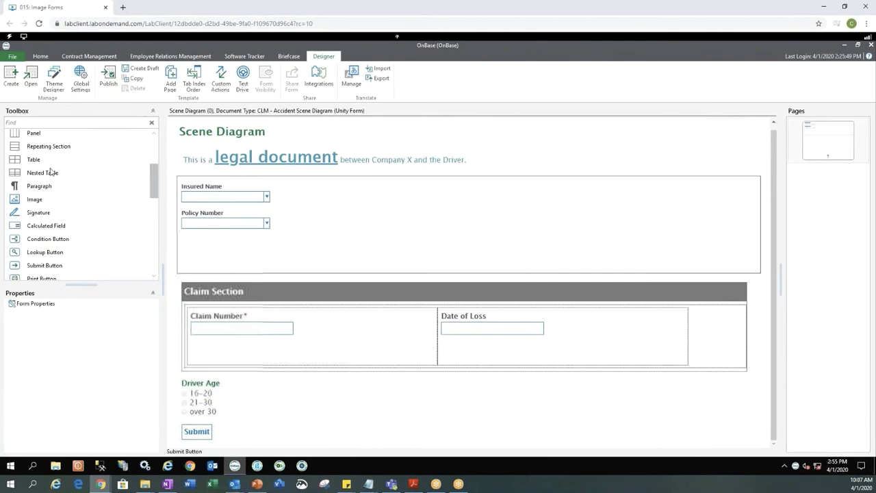
click(46, 215)
mouse_move(60, 218)
mouse_down()
mouse_move(212, 264)
mouse_move(237, 352)
mouse_move(235, 379)
mouse_move(225, 384)
mouse_move(229, 260)
mouse_up()
- Label the signature Driver Signature, set its ID to DriverSignature19 and make it required
click(217, 227)
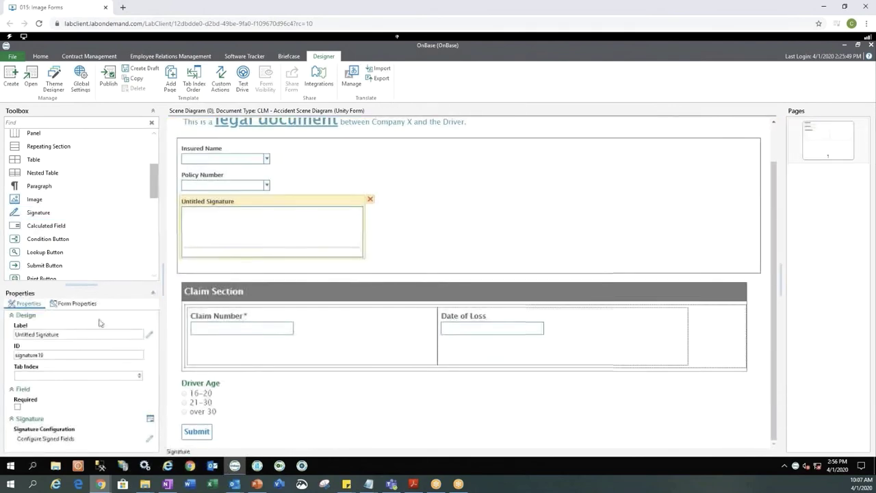
triple_click(65, 335)
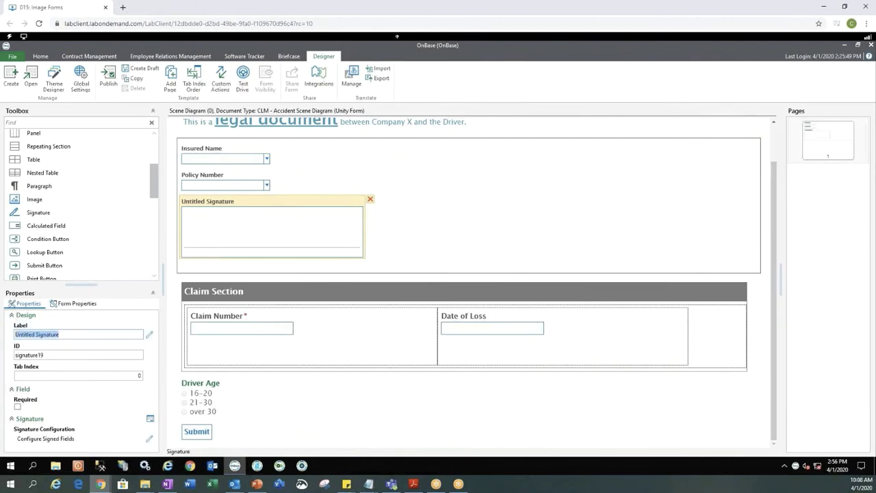
text(Driver Signa)
click(53, 356)
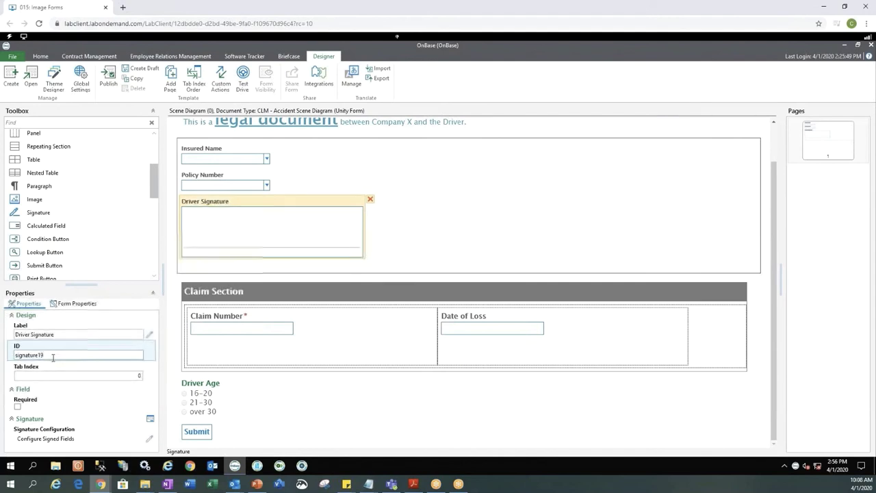
key(BackSpace)
click(16, 355)
text(Driver)
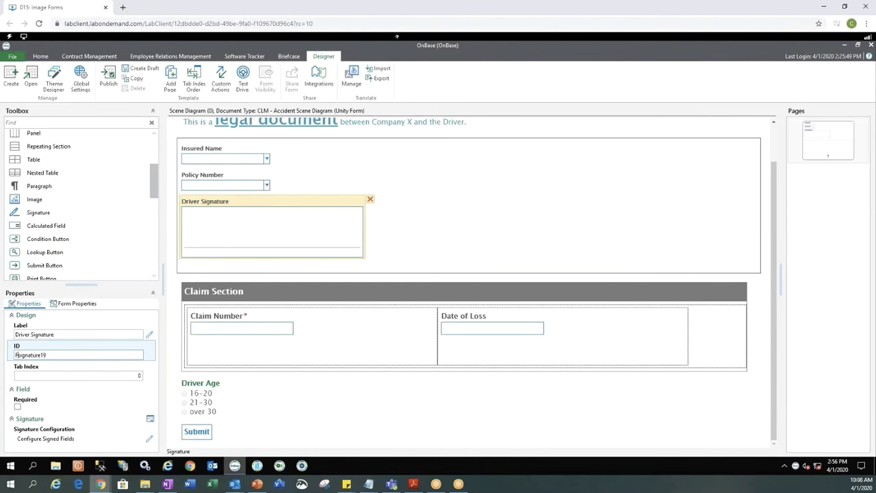
key(Delete)
key(BackSpace)
key(BackSpace)
key(BackSpace)
key(BackSpace)
key(BackSpace)
key(BackSpace)
text(DriverS)
click(18, 407)
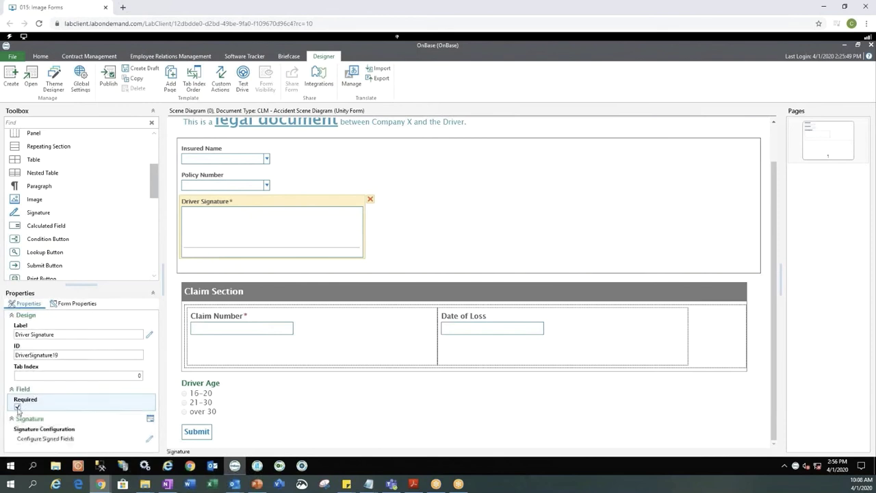
click(344, 424)
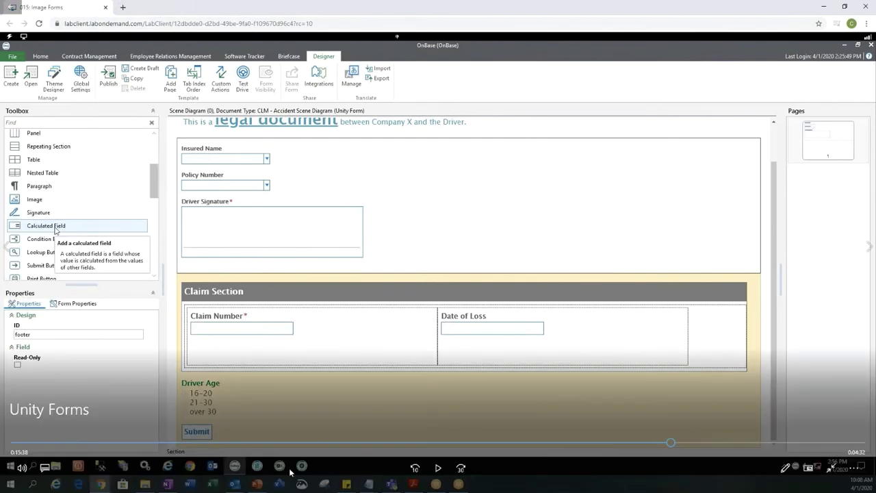
click(433, 470)
click(433, 469)
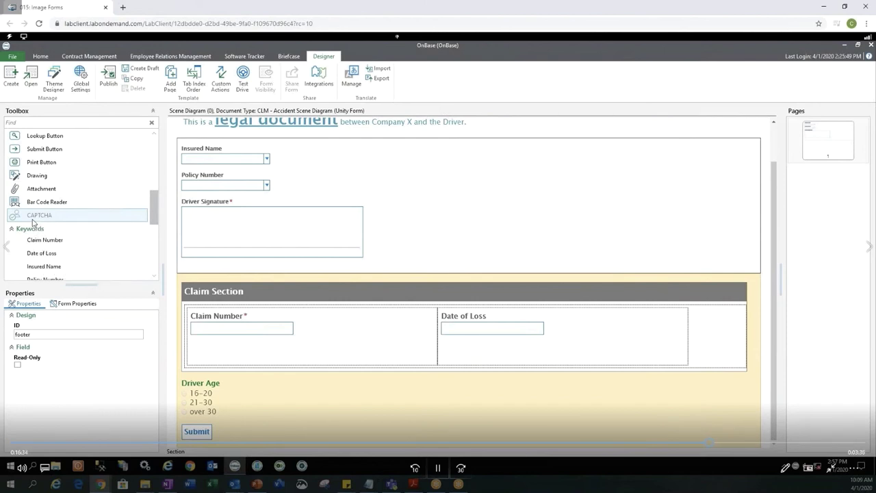
scroll(508, 415, up, 1)
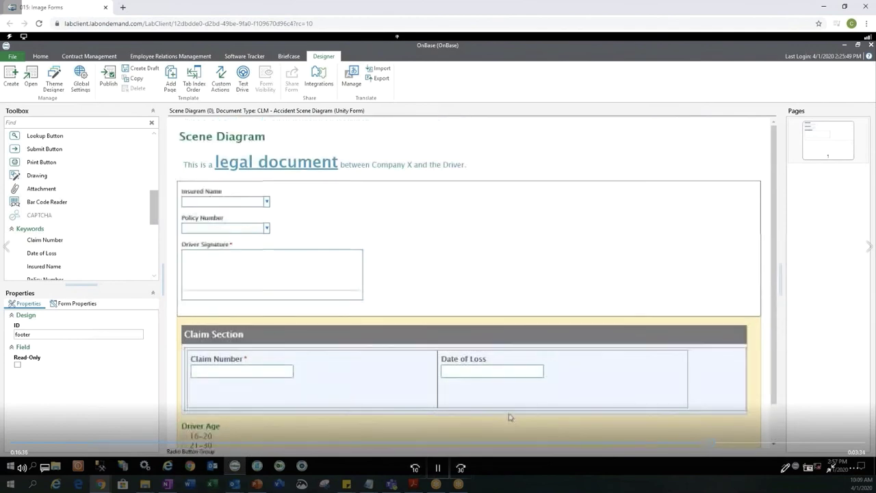
- Test-drive the form maximized, choose driver age 21-30 and submit to check validation
click(243, 81)
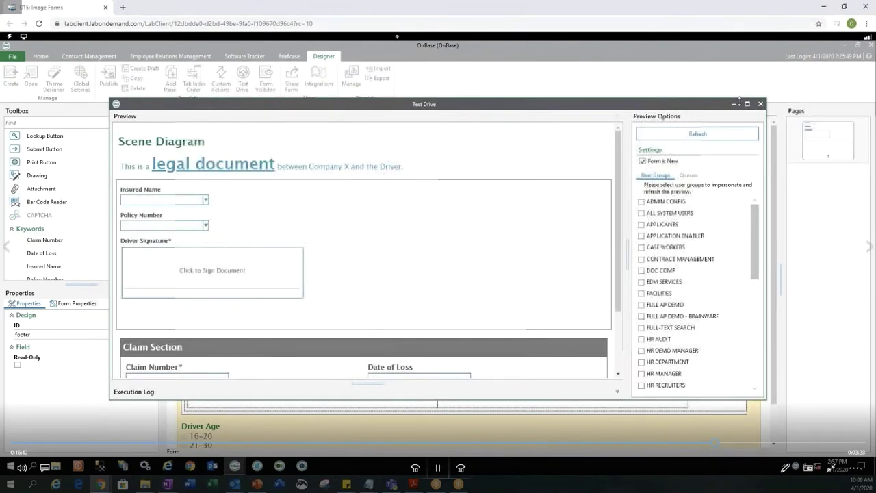
click(747, 104)
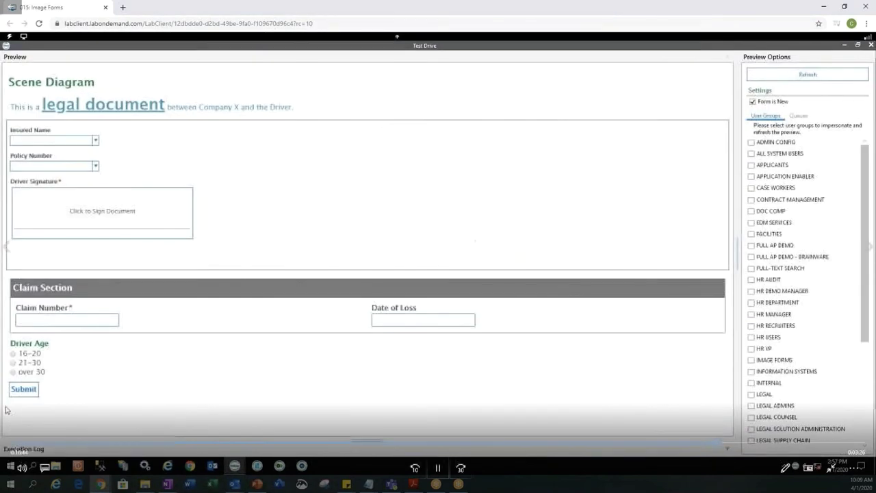
click(13, 363)
click(25, 390)
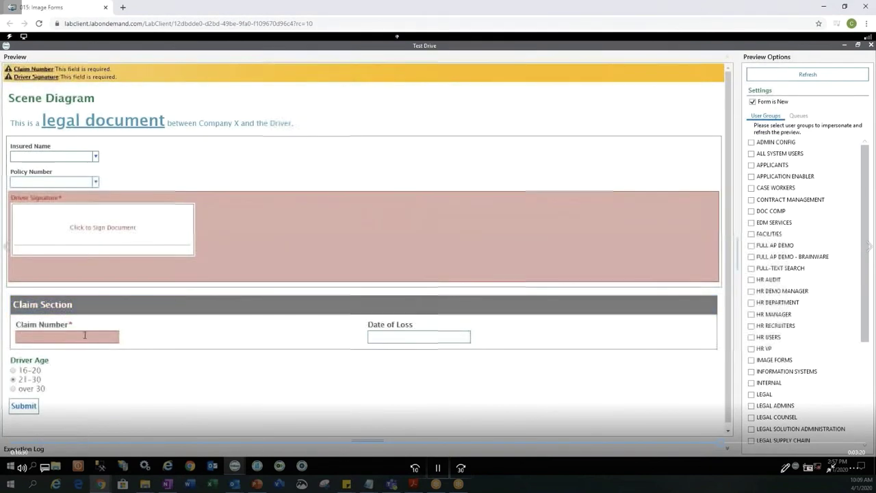
- Enter claim number 123456, draw and apply a driver signature, then submit the test form
click(85, 335)
text(123456)
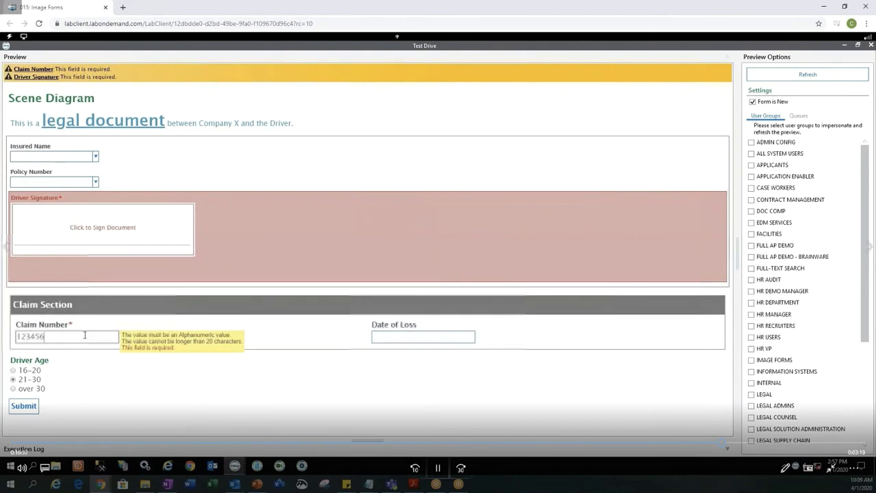
click(115, 236)
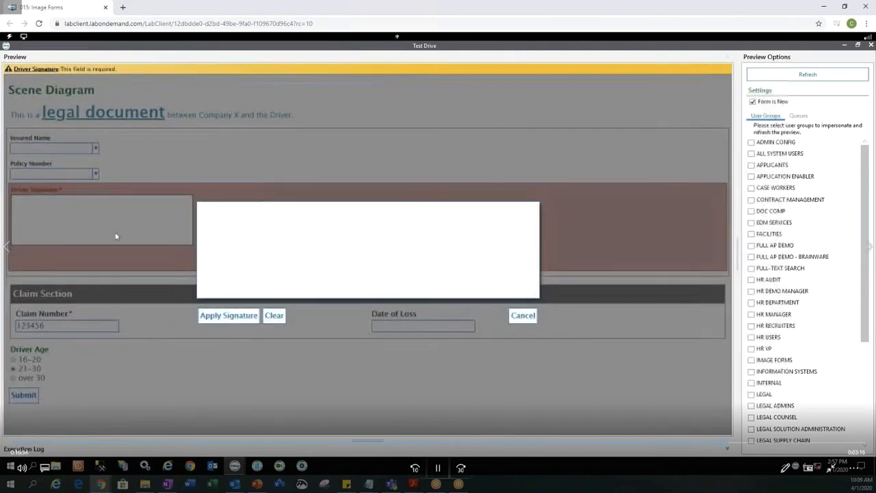
mouse_move(217, 236)
mouse_down()
mouse_move(278, 256)
mouse_move(305, 223)
mouse_up()
drag(520, 283, 538, 289)
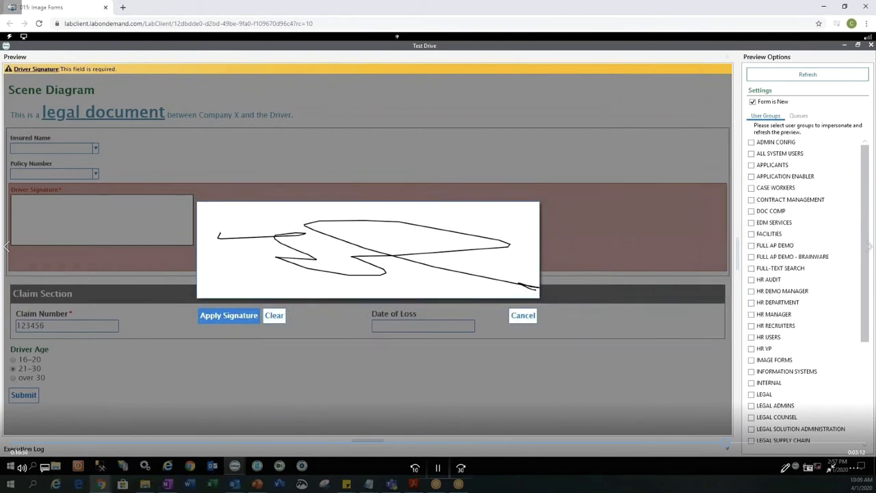
click(229, 315)
click(28, 395)
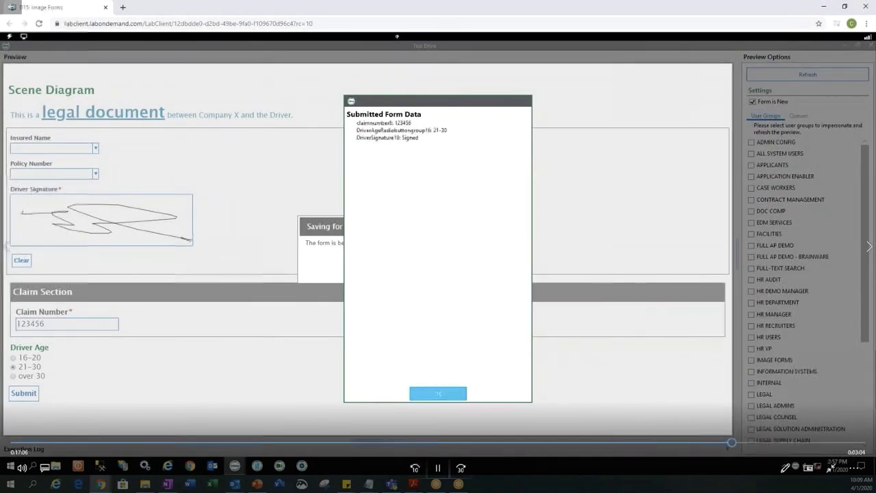
click(430, 395)
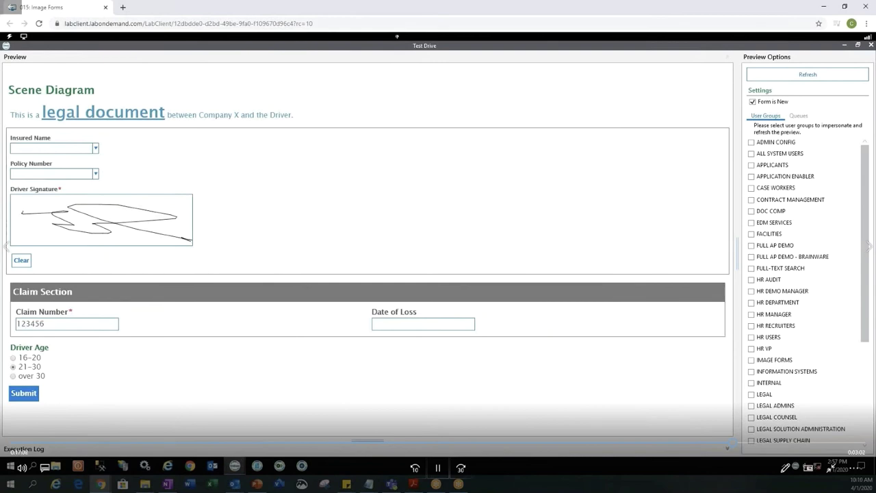
- Close the test drive and return to the Home dashboard, discarding the unsaved Scene Diagram changes
click(870, 44)
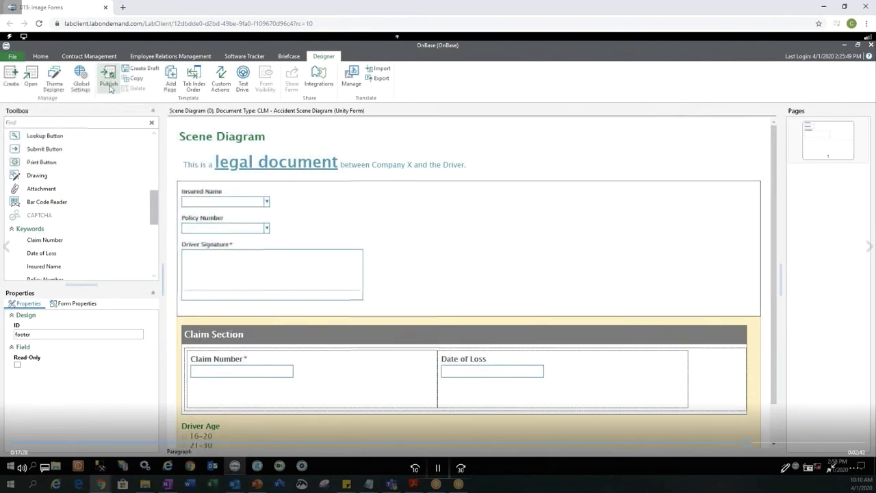
click(39, 57)
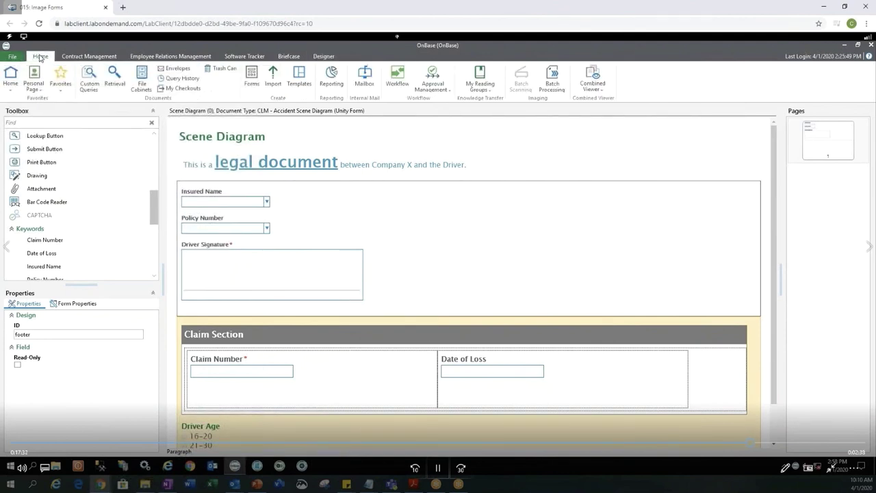
click(11, 76)
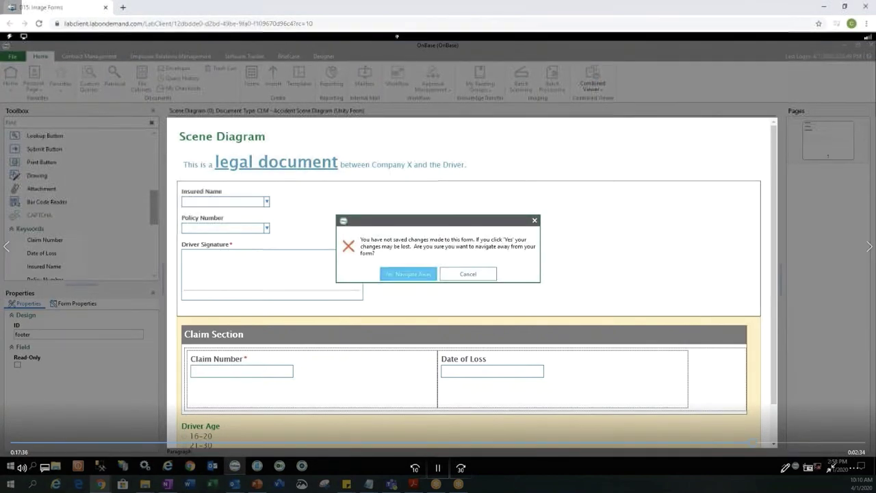
click(408, 274)
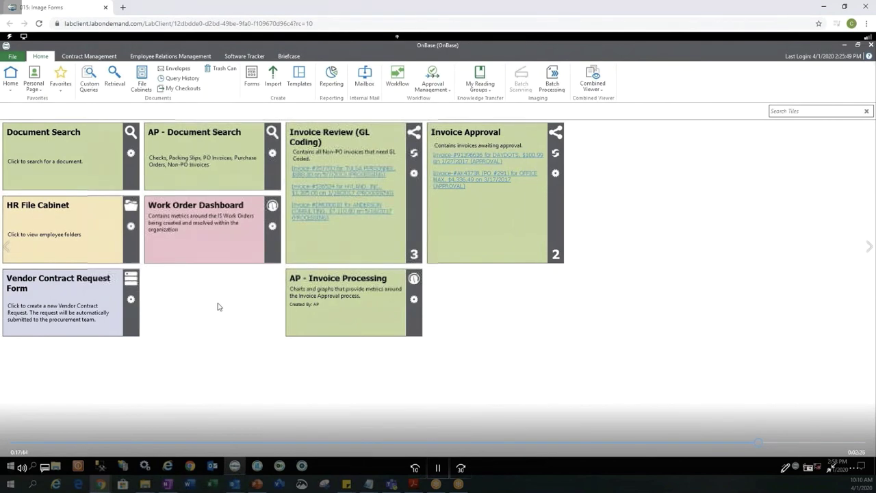
- Show the Forms list and scroll down to the Vendor Management System forms
click(252, 83)
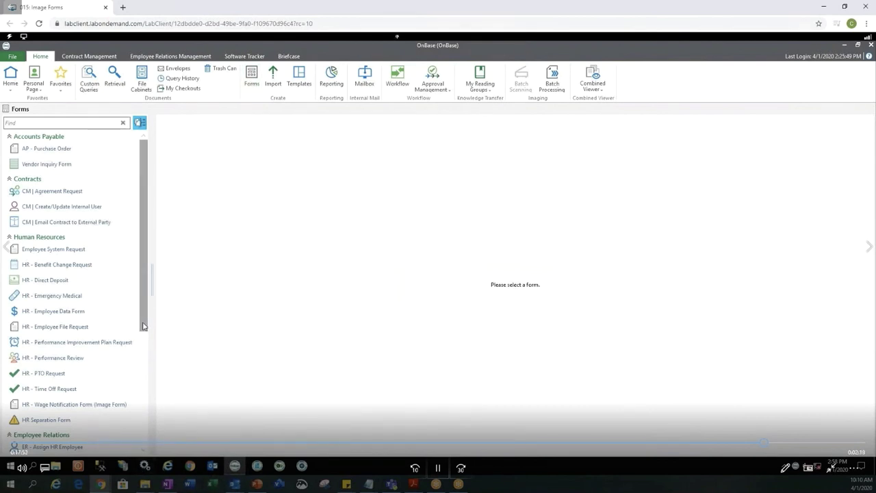
scroll(144, 353, down, 2)
drag(144, 353, 144, 447)
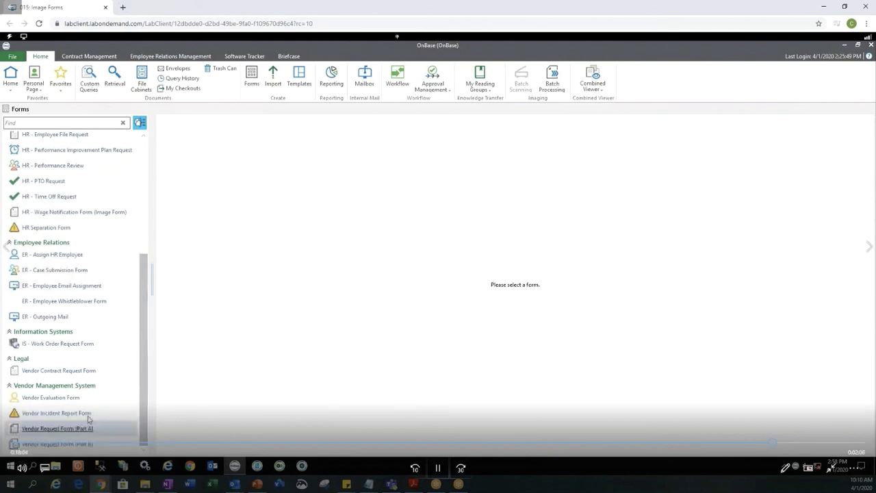
drag(144, 384, 144, 251)
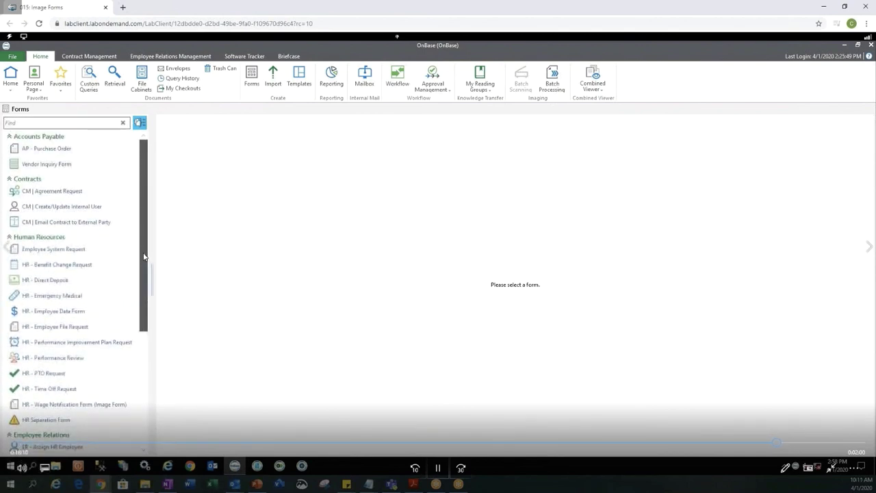
scroll(133, 372, down, 5)
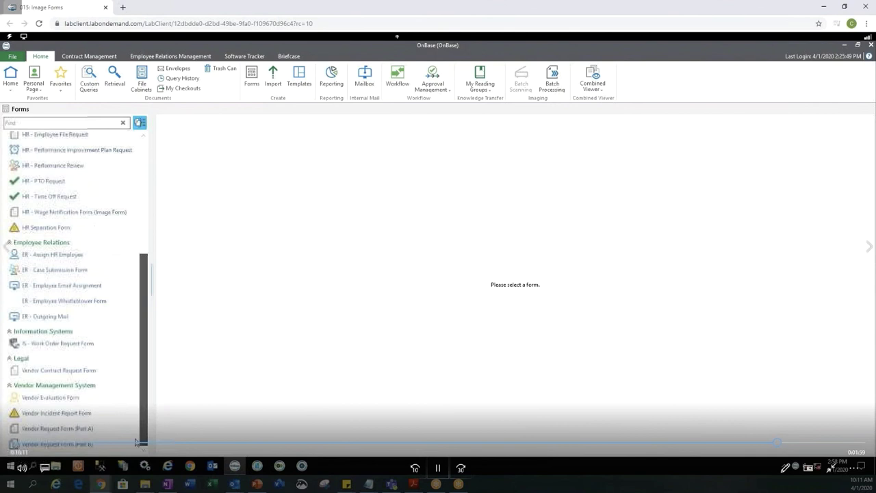
- Open the Vendor Incident Report Form
click(71, 415)
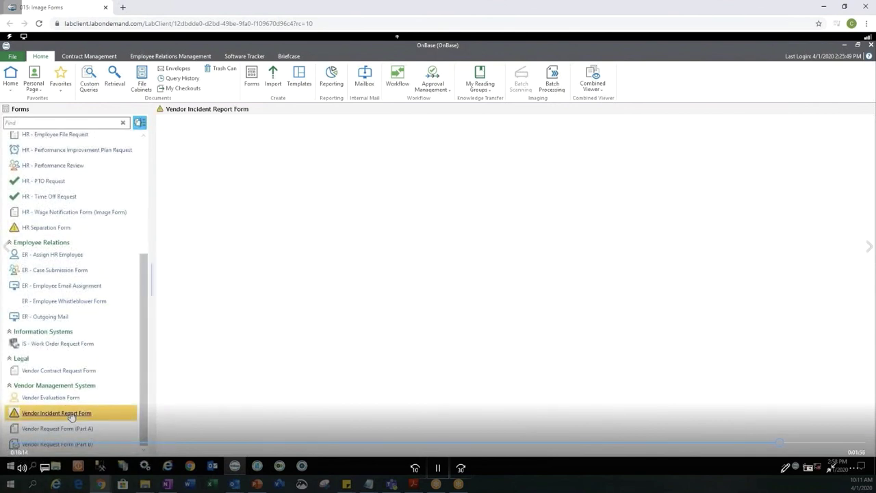